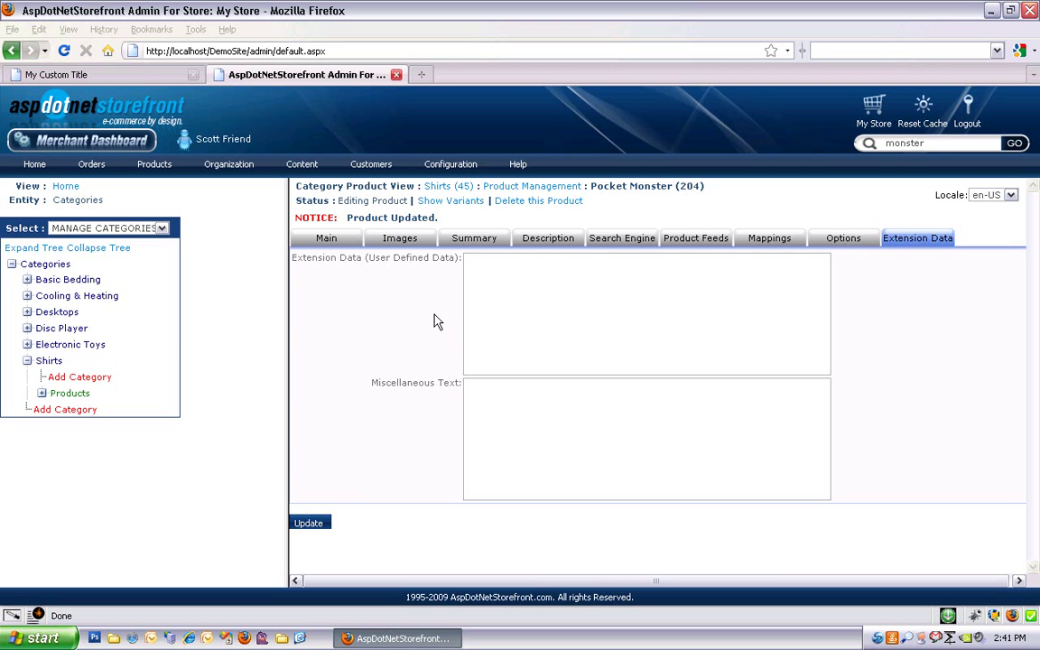
Open the unnamed variant of the Pocket Monster product in the Shirts category for editing.
left_click(42, 394)
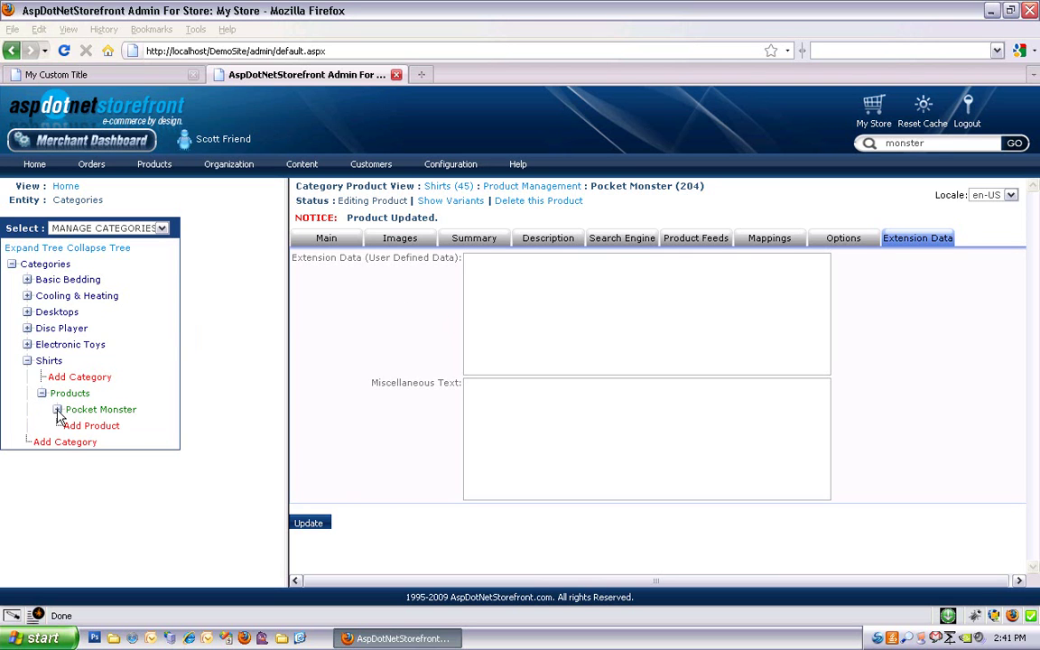
left_click(57, 410)
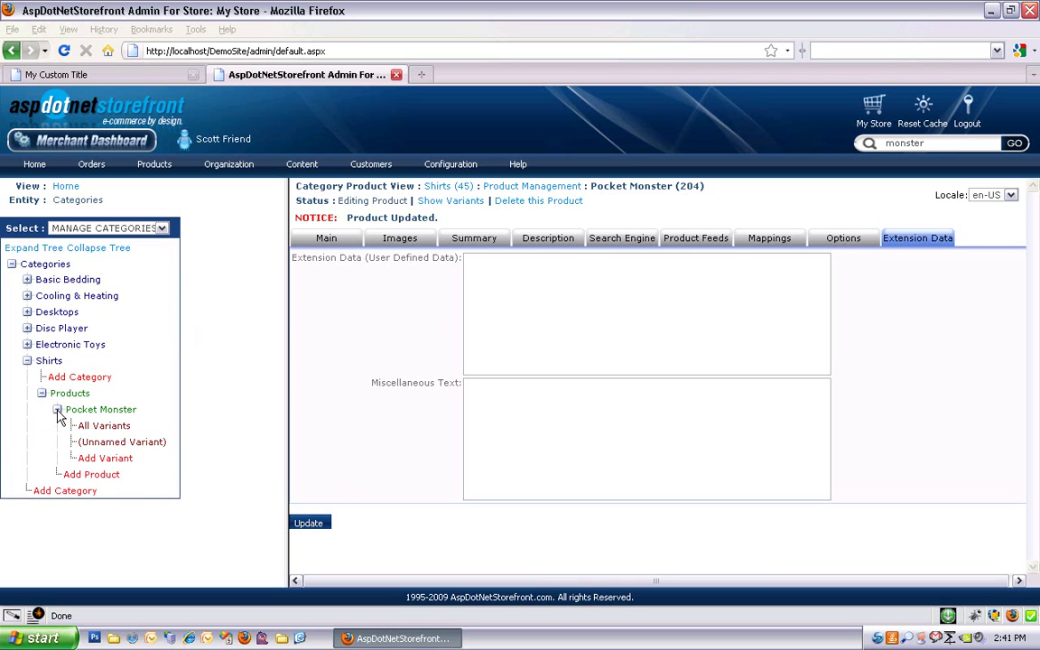
left_click(119, 443)
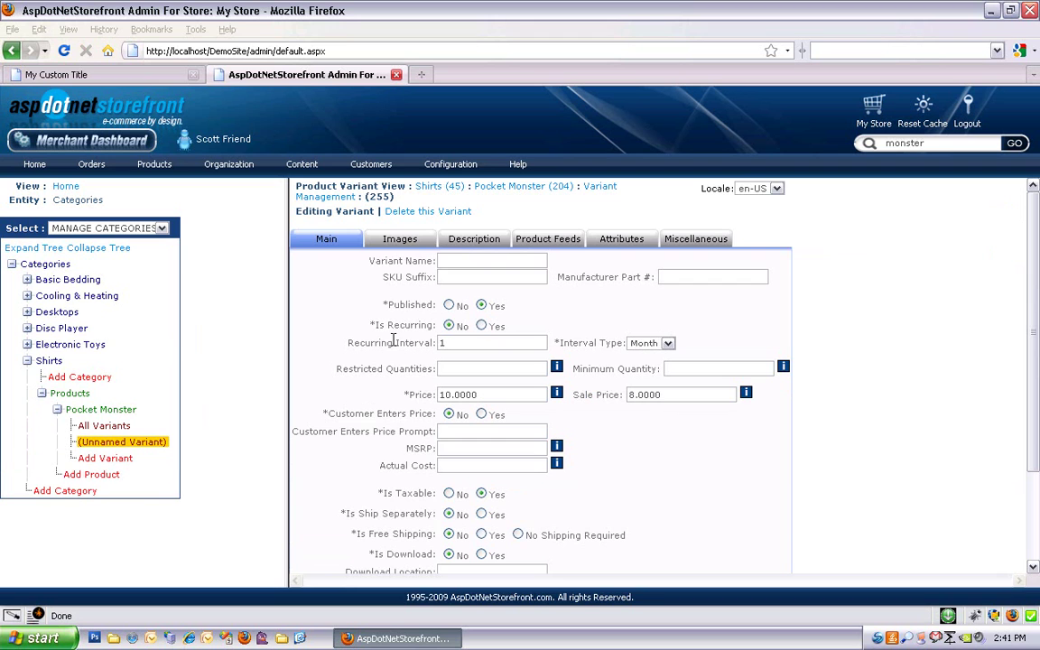
left_click(453, 259)
left_click(453, 259)
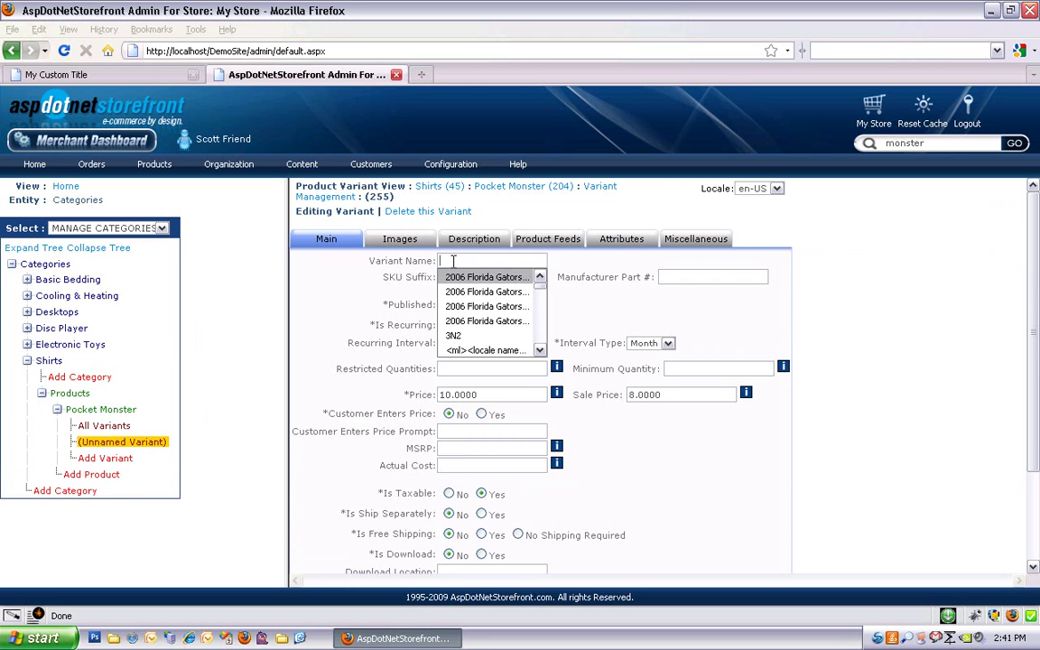
left_click(352, 306)
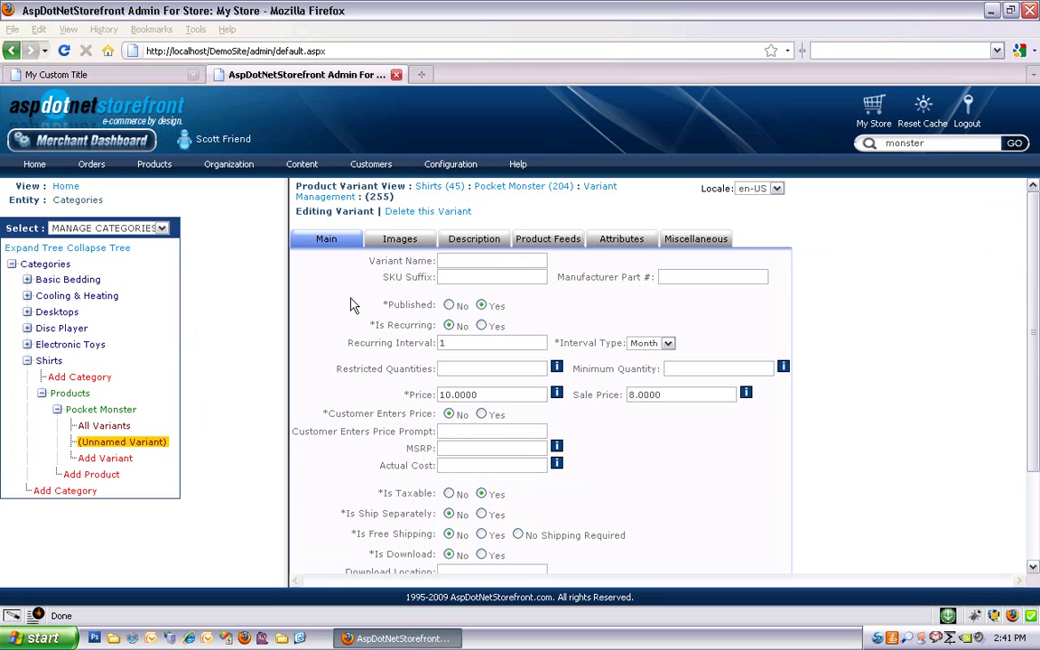
Set the variant's SKU suffix to -123.
left_click(466, 277)
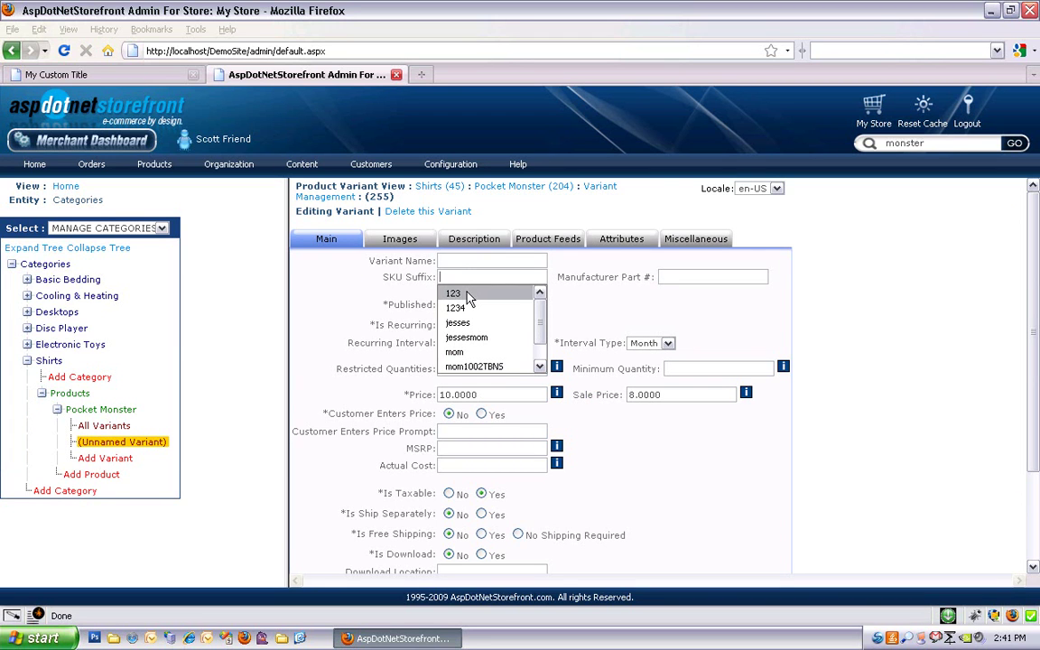
left_click(469, 294)
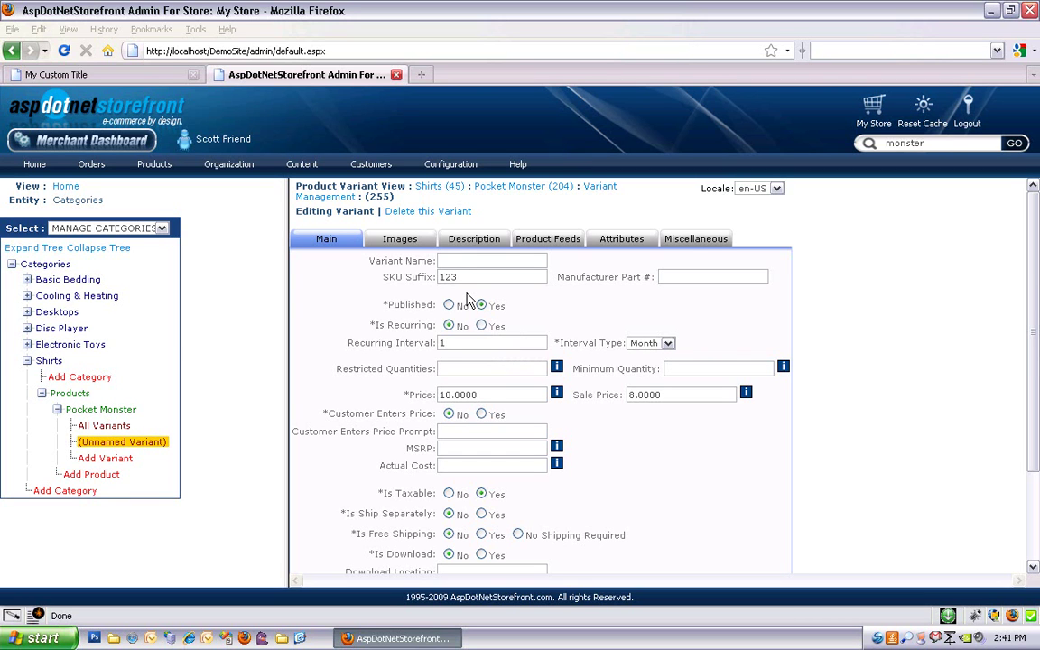
key("Home")
type("-")
left_click(671, 278)
Restrict the variant's order quantities to 5,10,15 and save the variant.
scroll(516, 336, "down", 2)
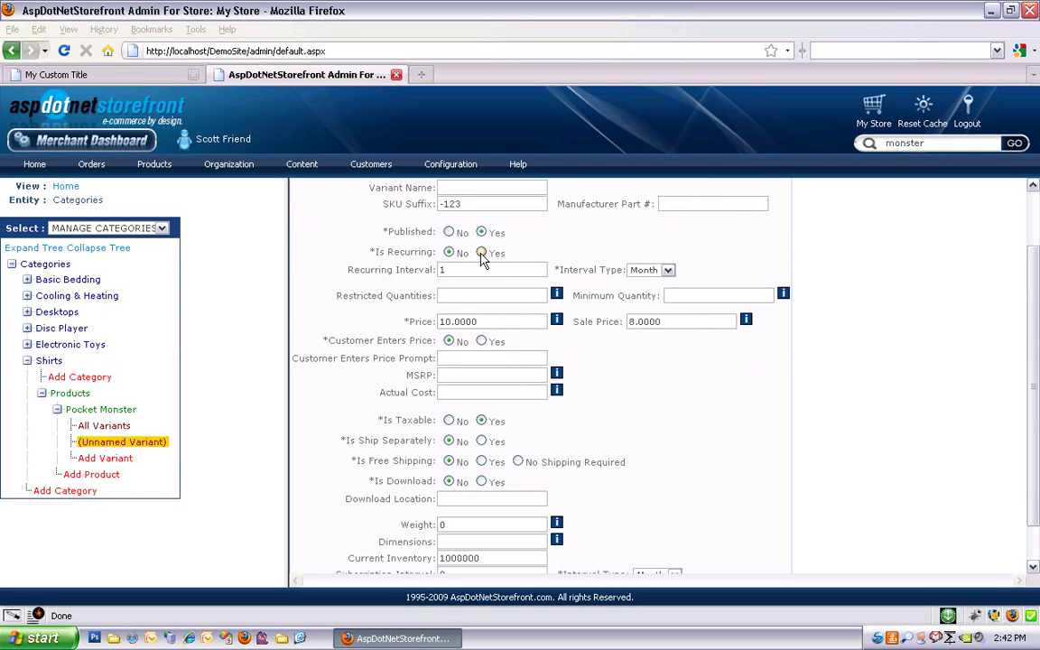
left_click(444, 270)
double_click(481, 295)
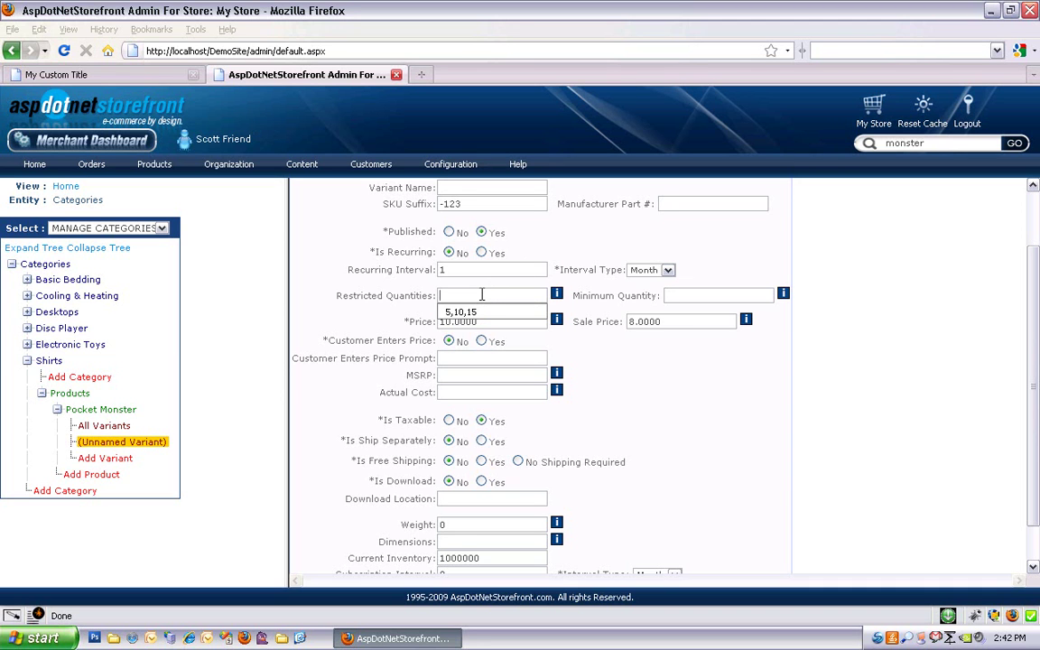
left_click(423, 297)
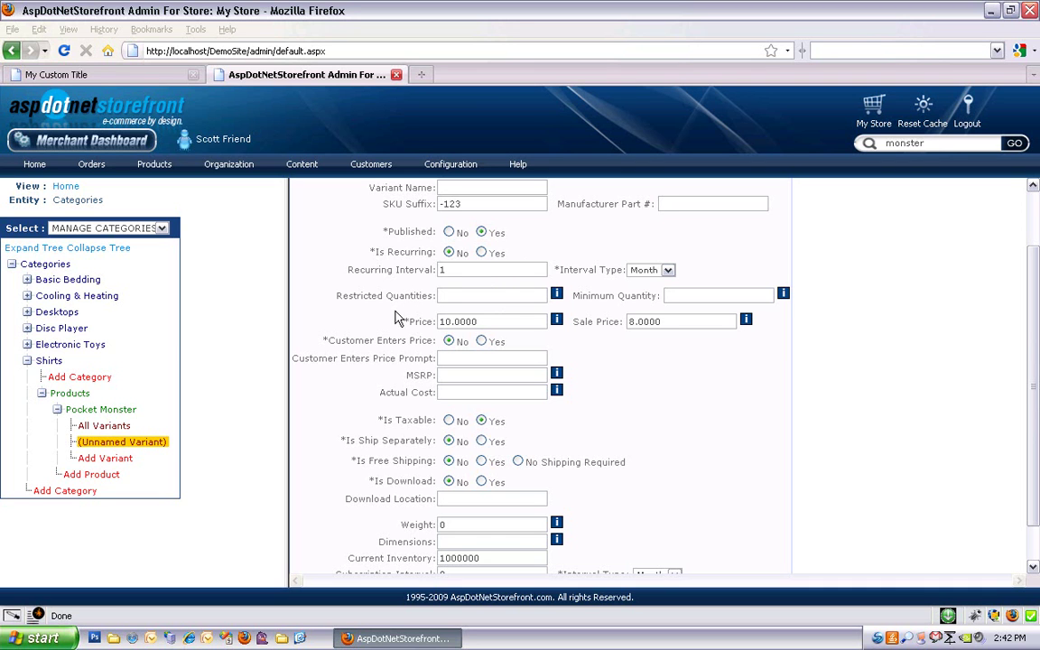
double_click(440, 295)
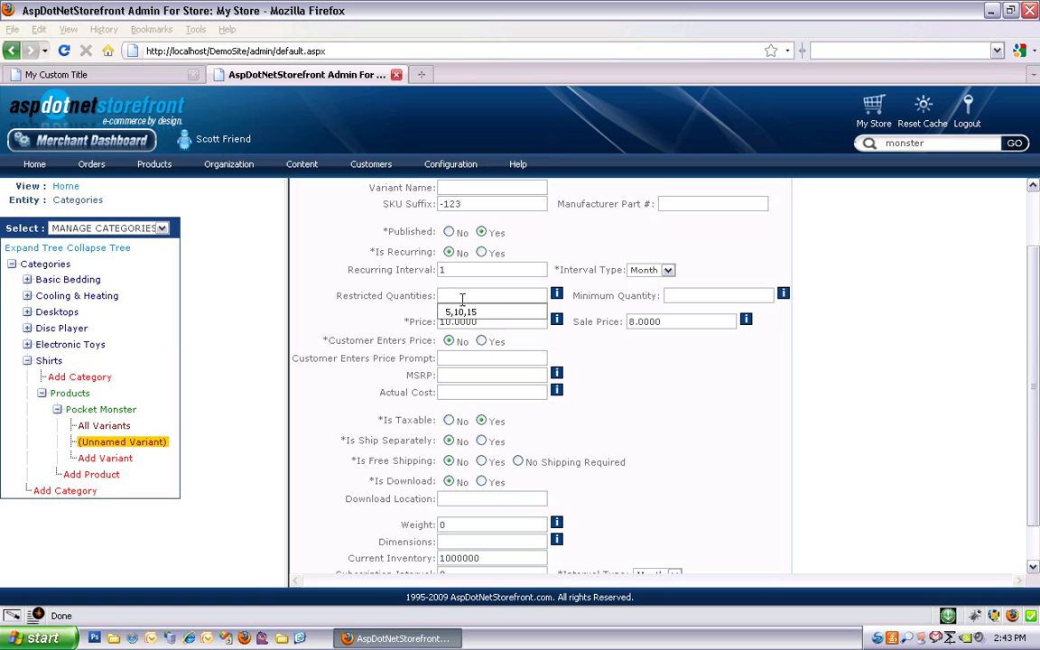
key("Down")
key("Return")
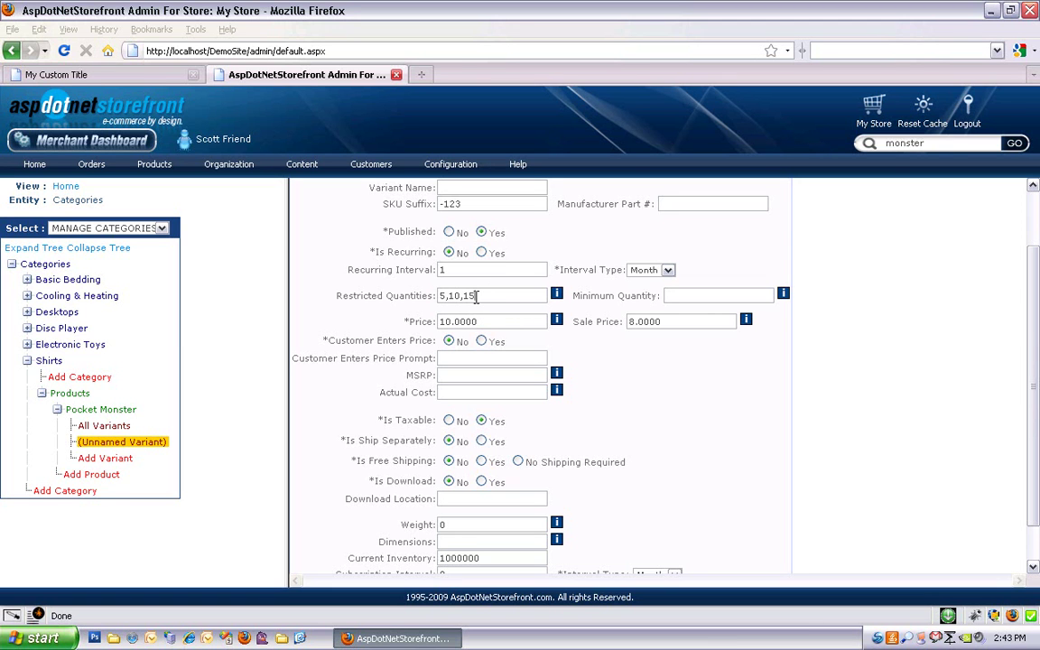
left_click_drag(474, 296, 433, 297)
left_click(341, 283)
scroll(340, 332, "down", 2)
left_click(310, 553)
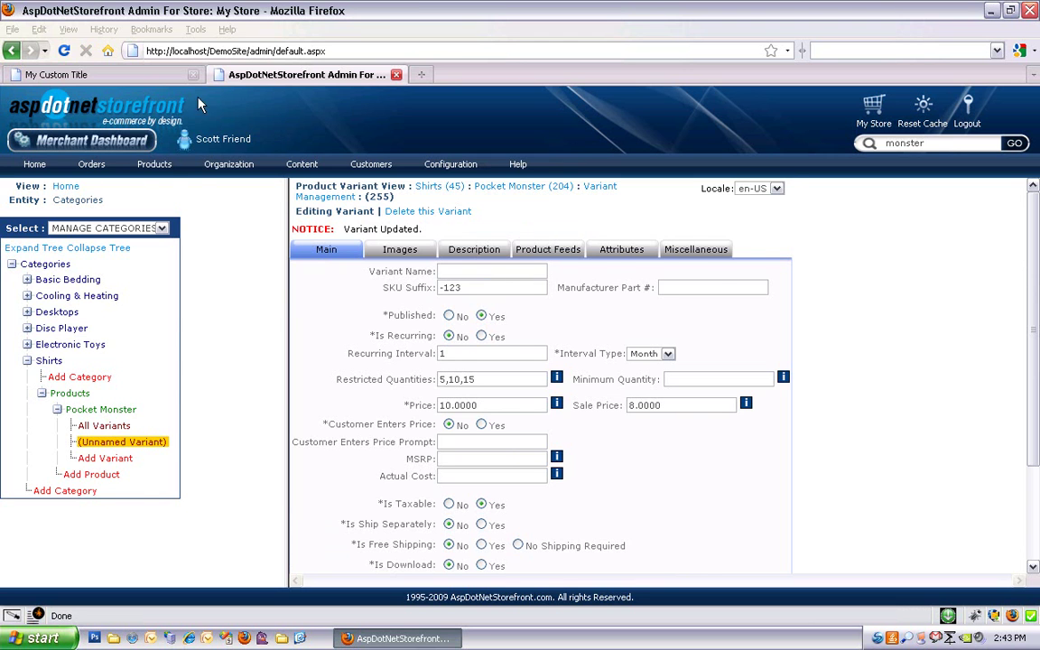
Reload the Pocket Monster storefront page and check which quantities shoppers can choose.
left_click(153, 73)
left_click(65, 51)
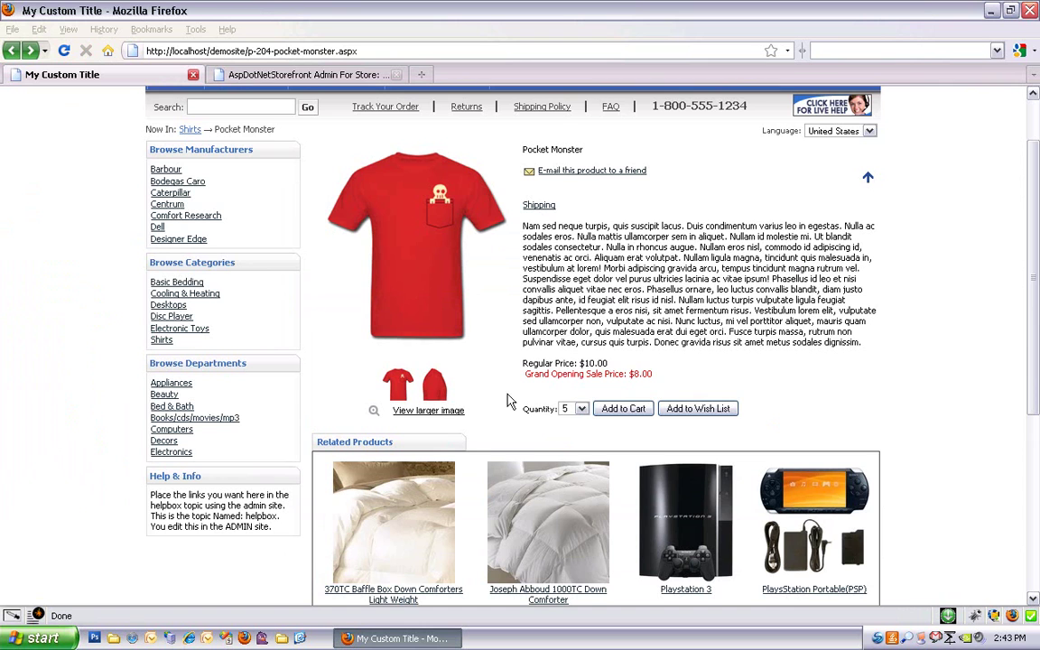
left_click(581, 409)
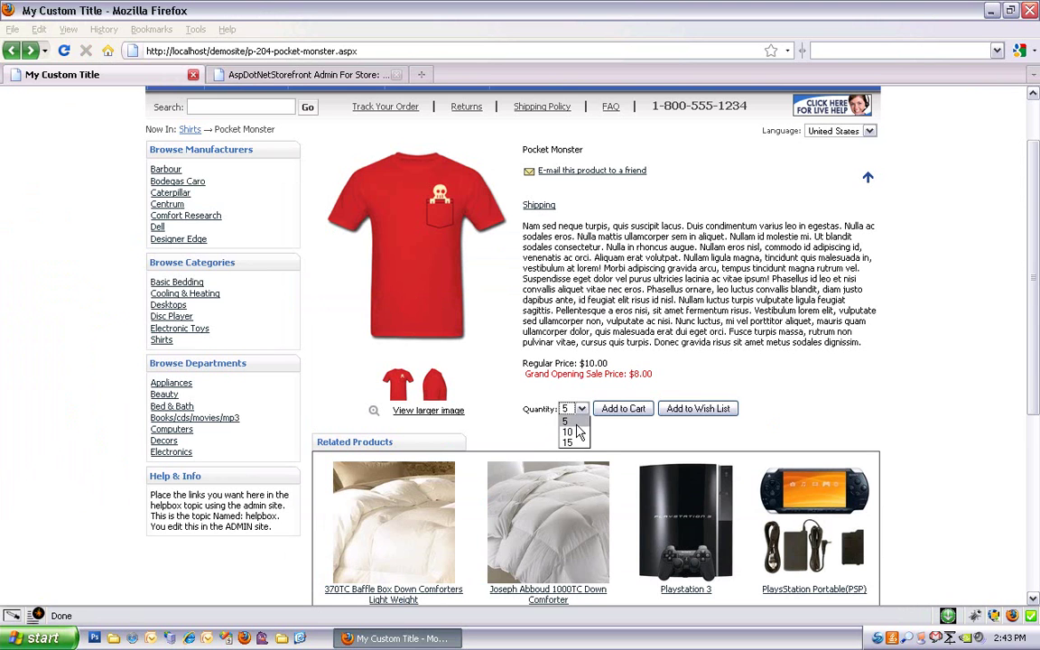
left_click(318, 74)
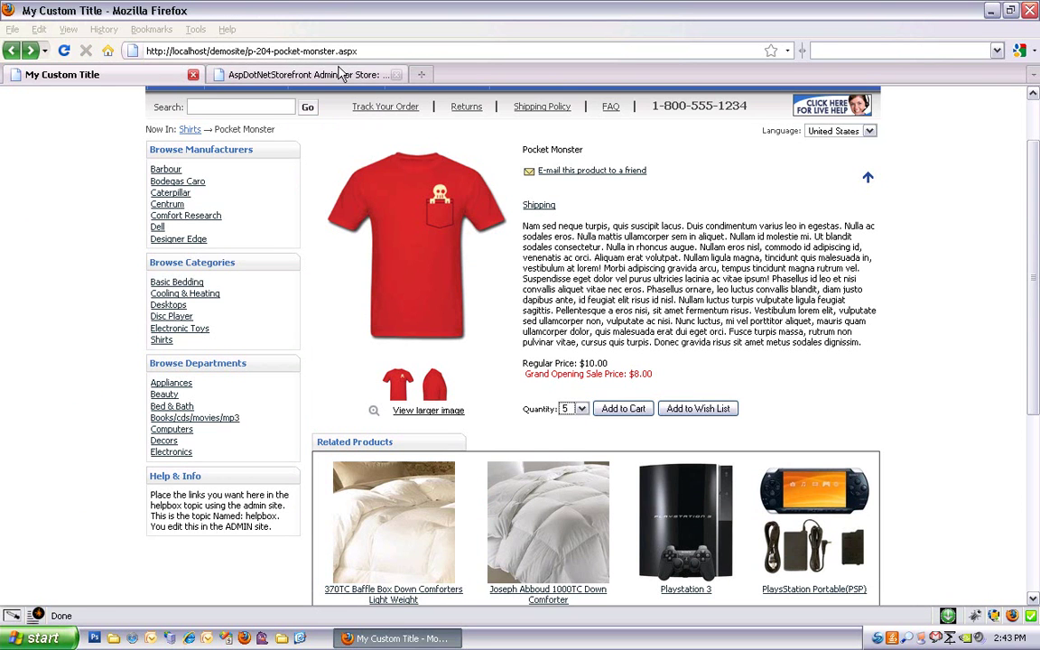
Return to the store admin and clear the variant's restricted quantities.
left_click(342, 79)
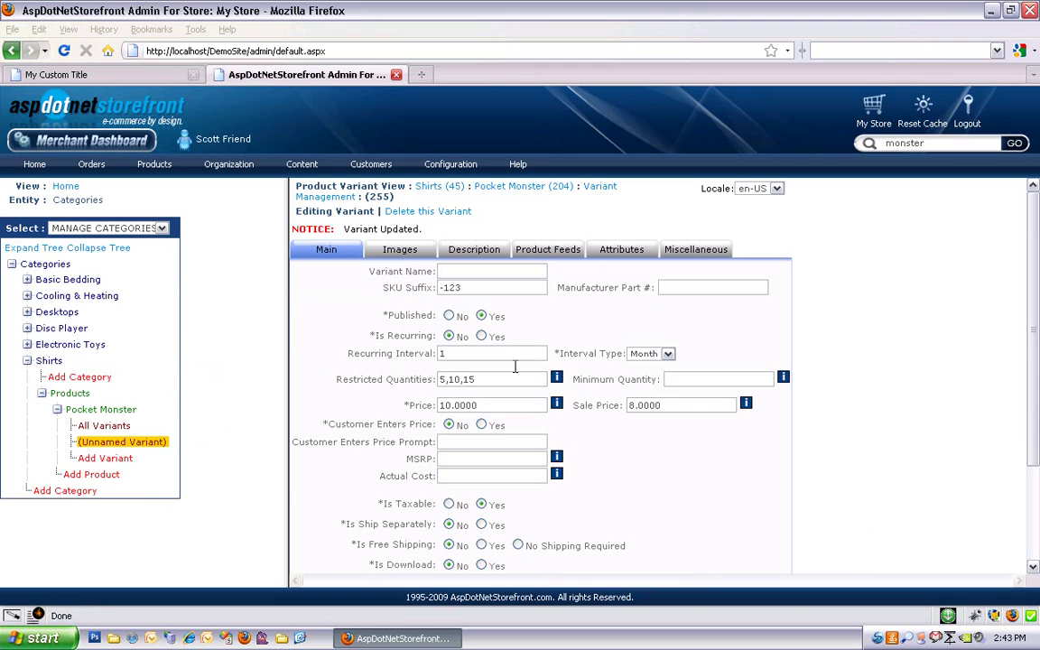
left_click(471, 381)
triple_click(443, 383)
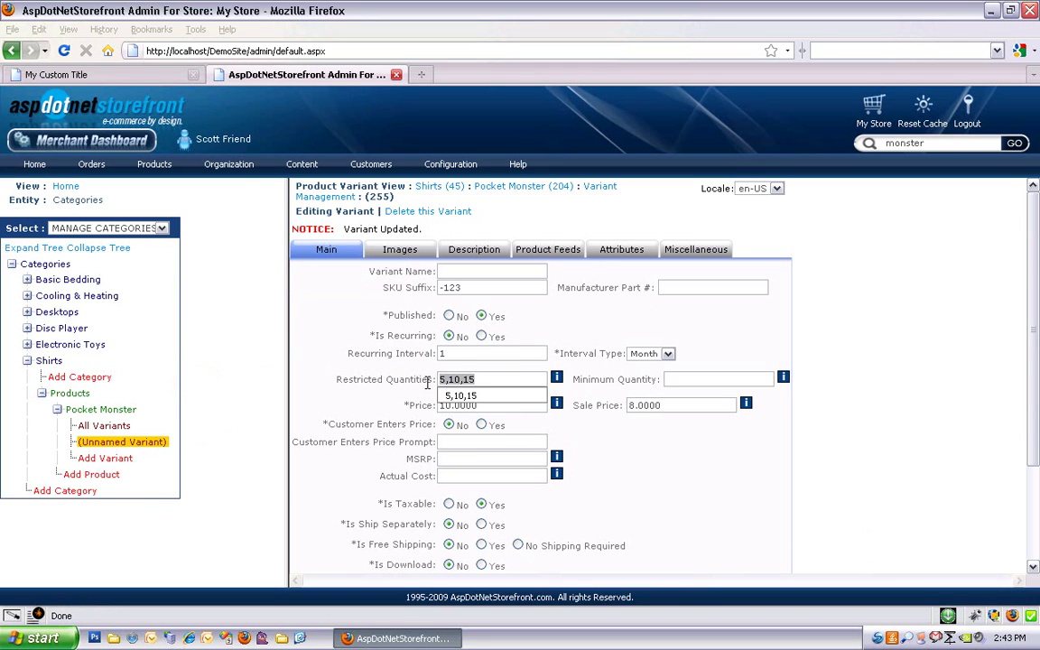
key("BackSpace")
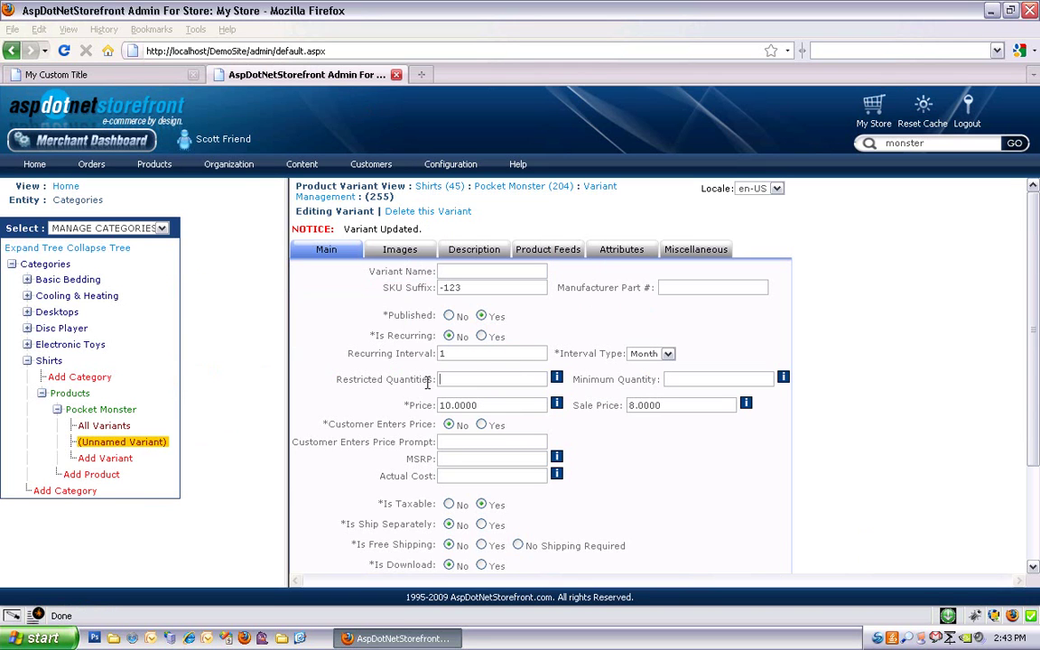
Set the variant's minimum quantity to 100 and save the variant.
double_click(687, 377)
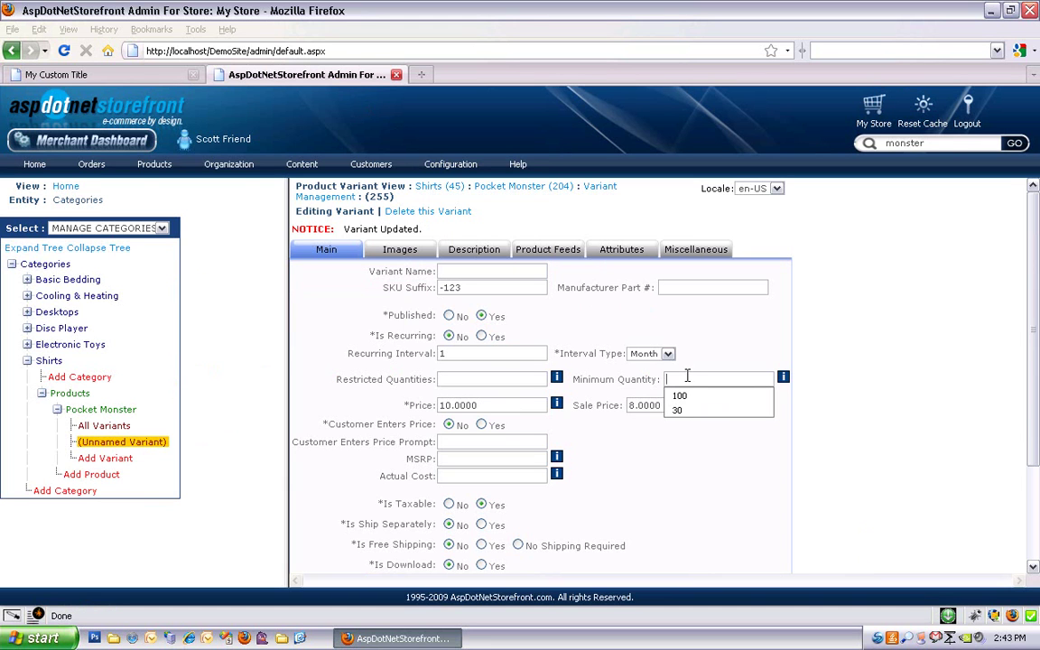
key("Down")
key("Return")
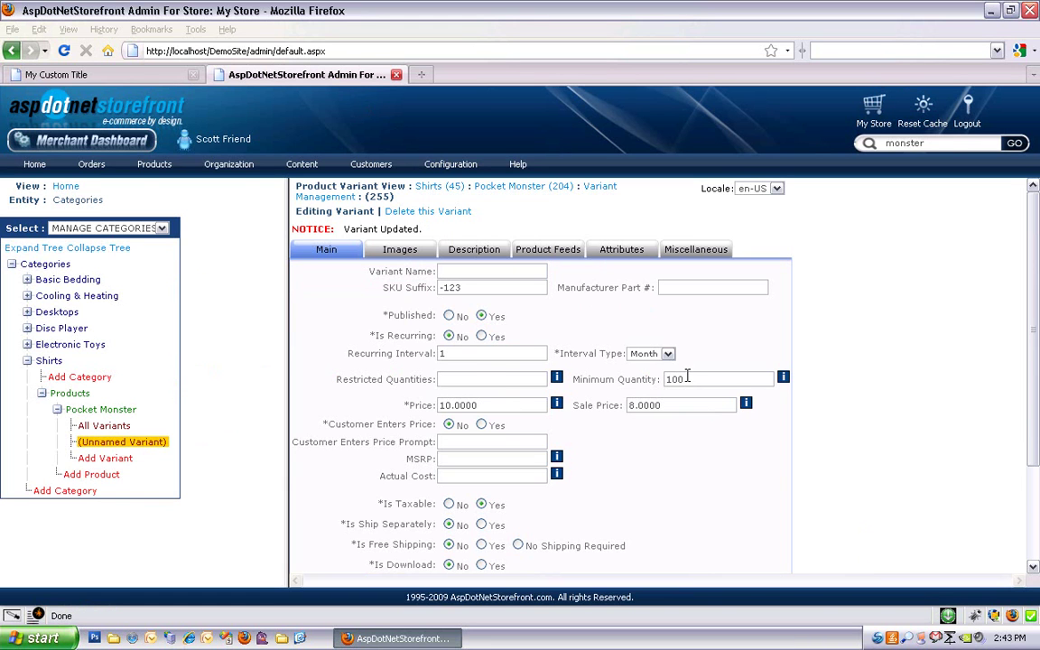
scroll(686, 384, "down", 3)
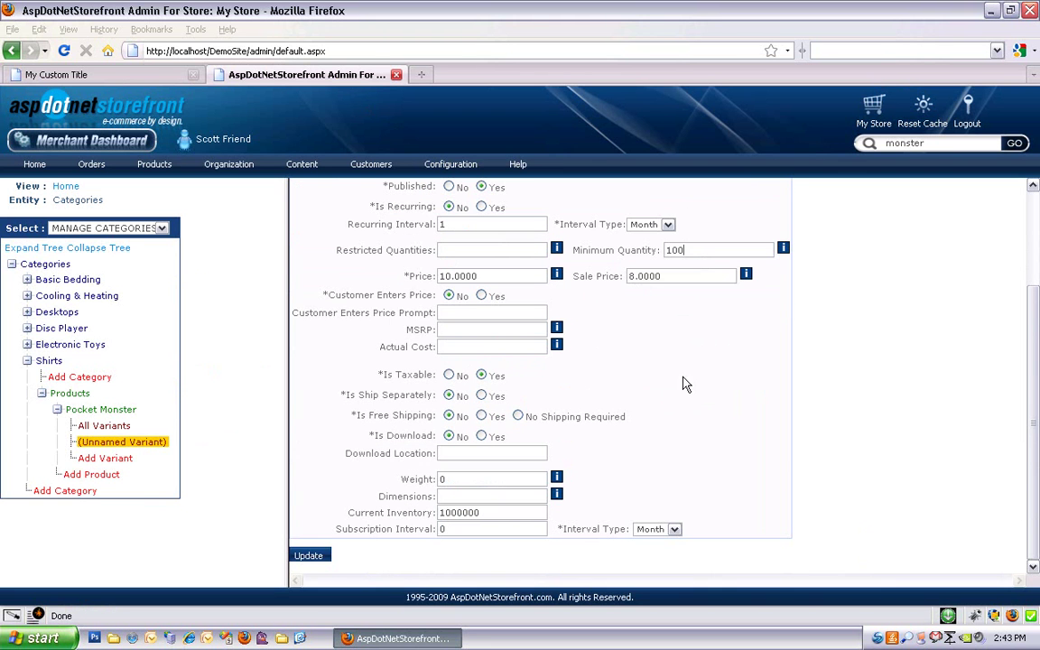
left_click(308, 556)
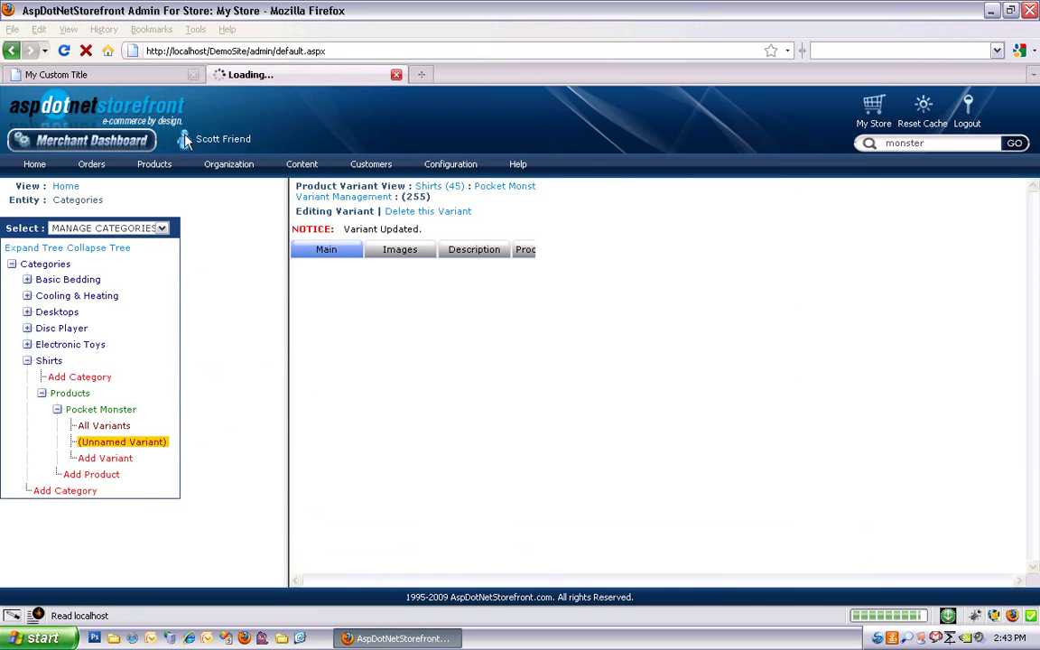
Reload the Pocket Monster storefront page and try to add a quantity of 10 to the cart.
left_click(135, 74)
key("F5")
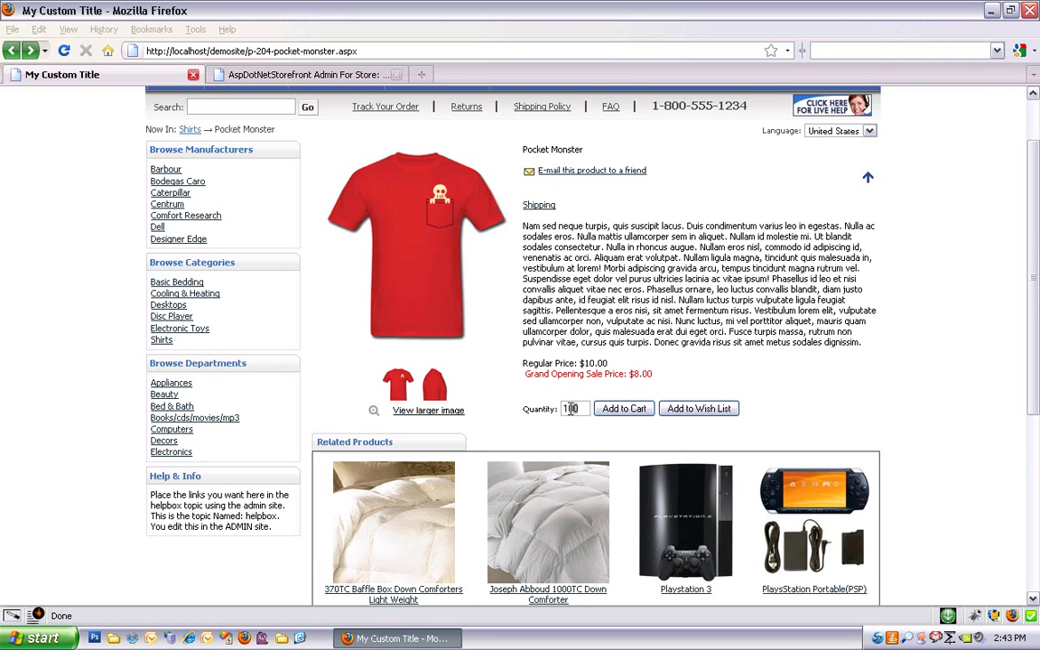
left_click(575, 409)
key("BackSpace")
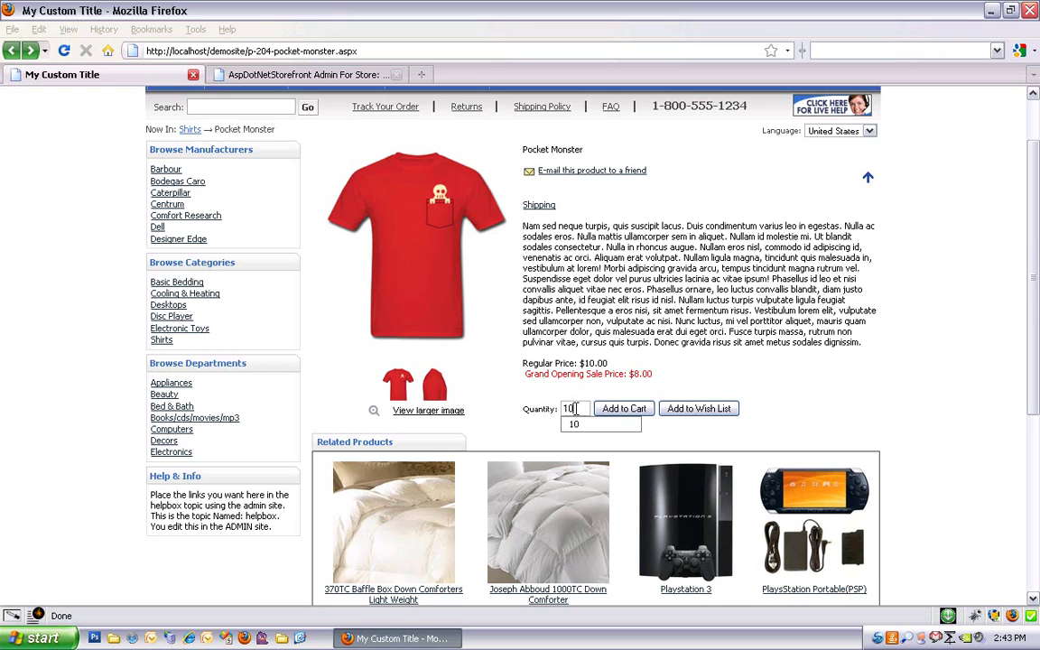
left_click(617, 409)
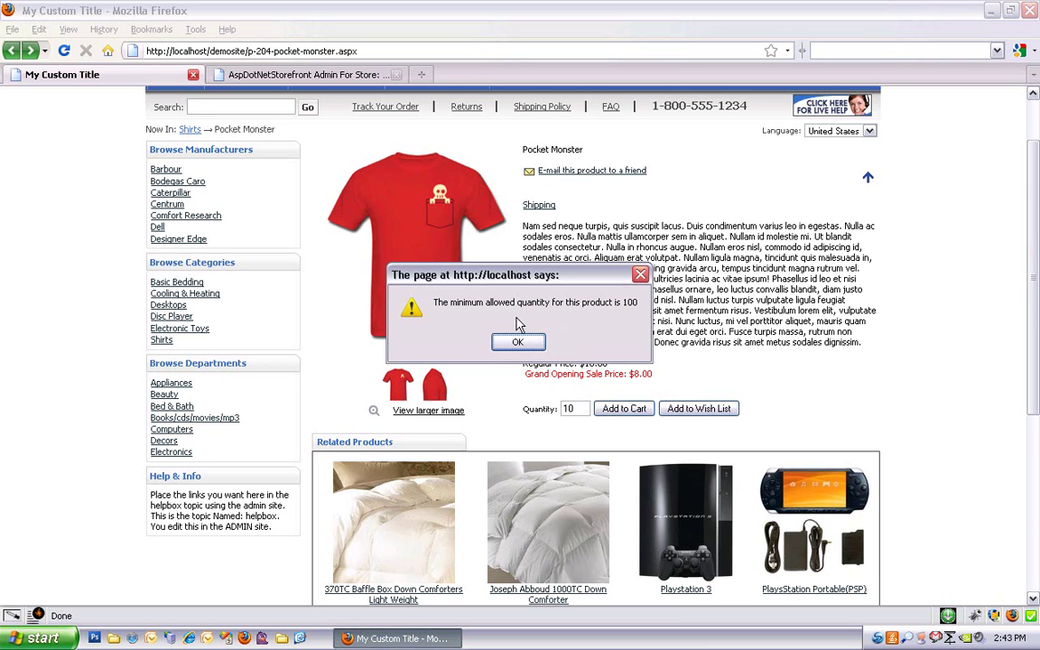
left_click(531, 343)
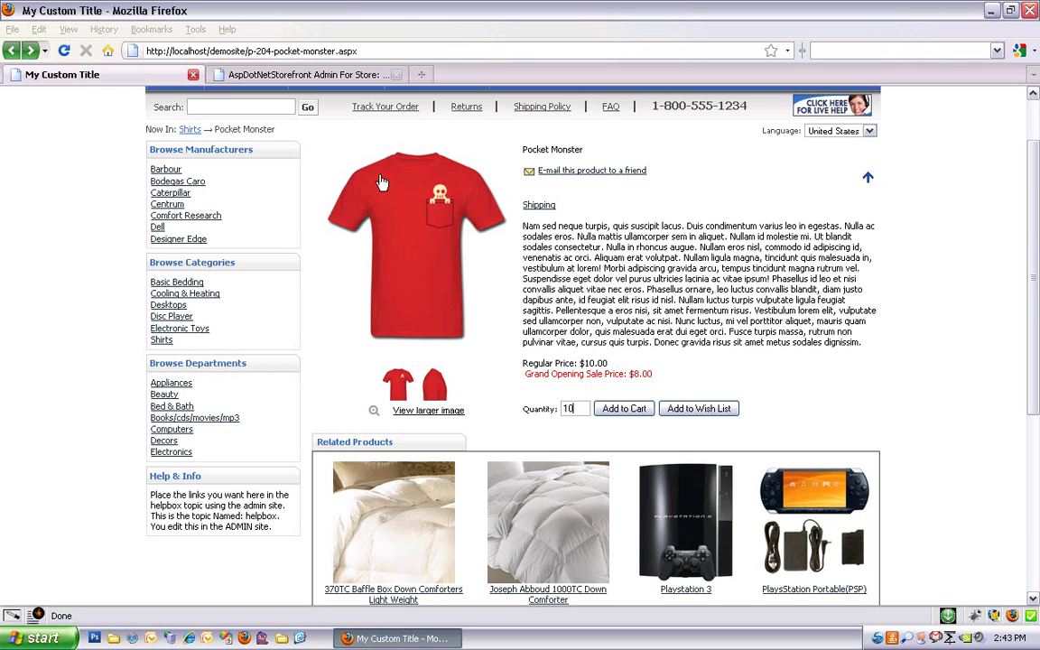
Return to the store admin and clear the variant's minimum quantity.
left_click(311, 75)
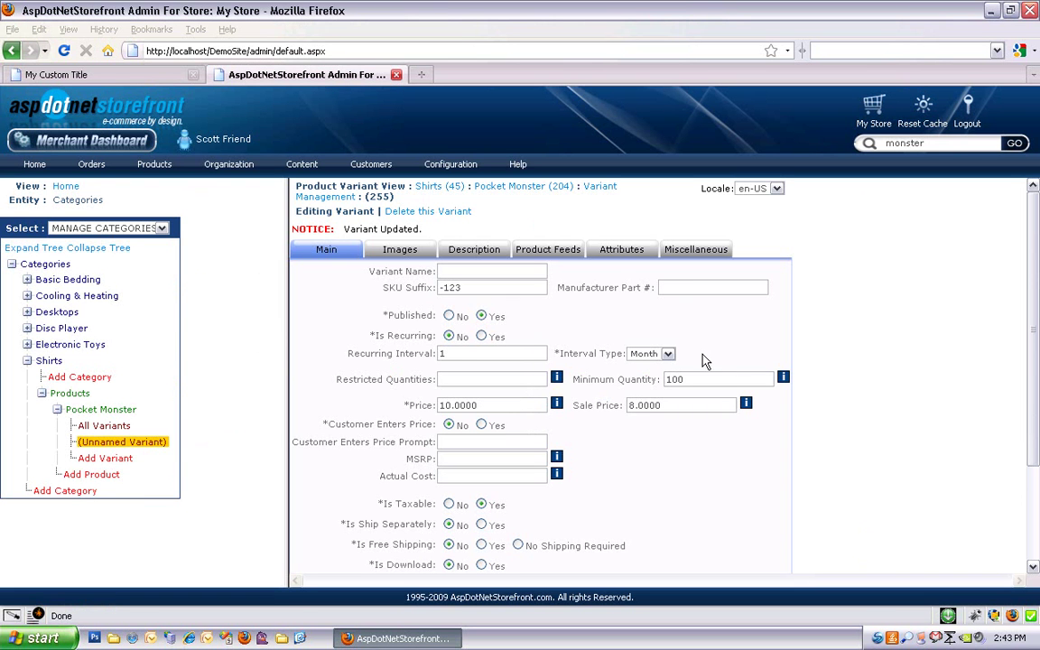
left_click_drag(686, 378, 664, 379)
key("Delete")
Let customers enter their own price for the variant with the prompt "Enter your price" and save the variant.
scroll(641, 444, "down", 3)
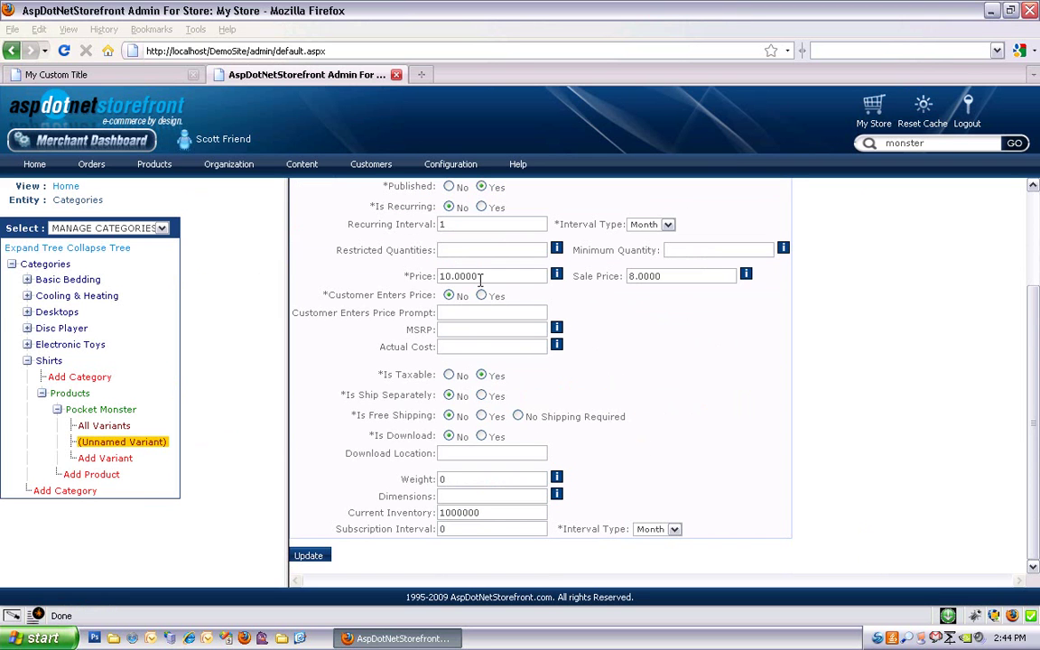
left_click_drag(480, 278, 440, 277)
left_click_drag(661, 277, 627, 276)
left_click(627, 276)
left_click(511, 314)
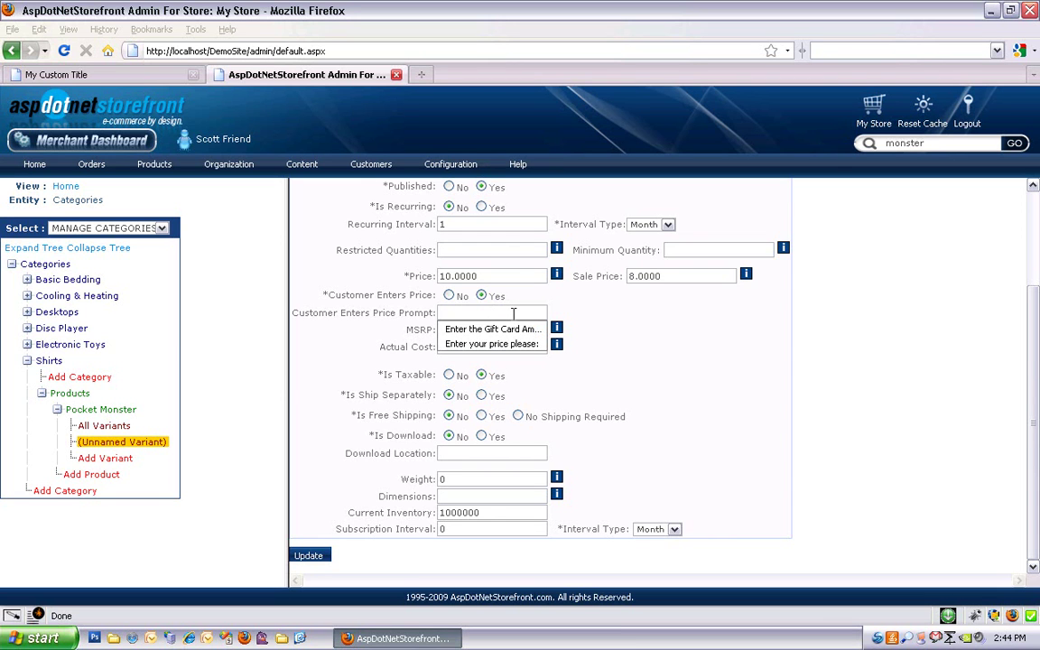
type("Enter your")
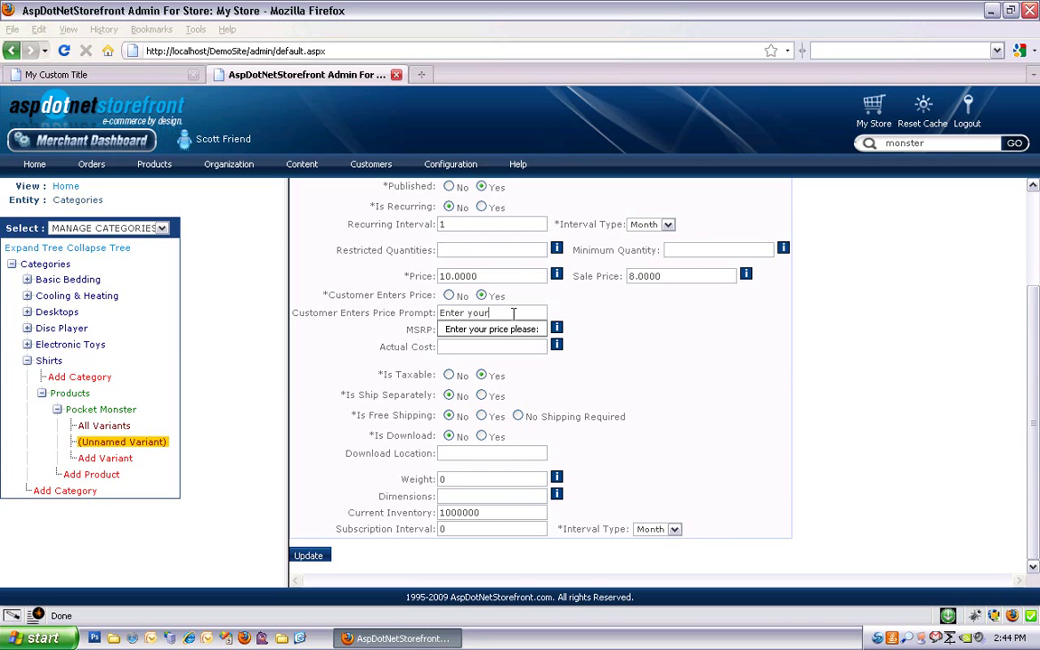
type(" price")
left_click(613, 338)
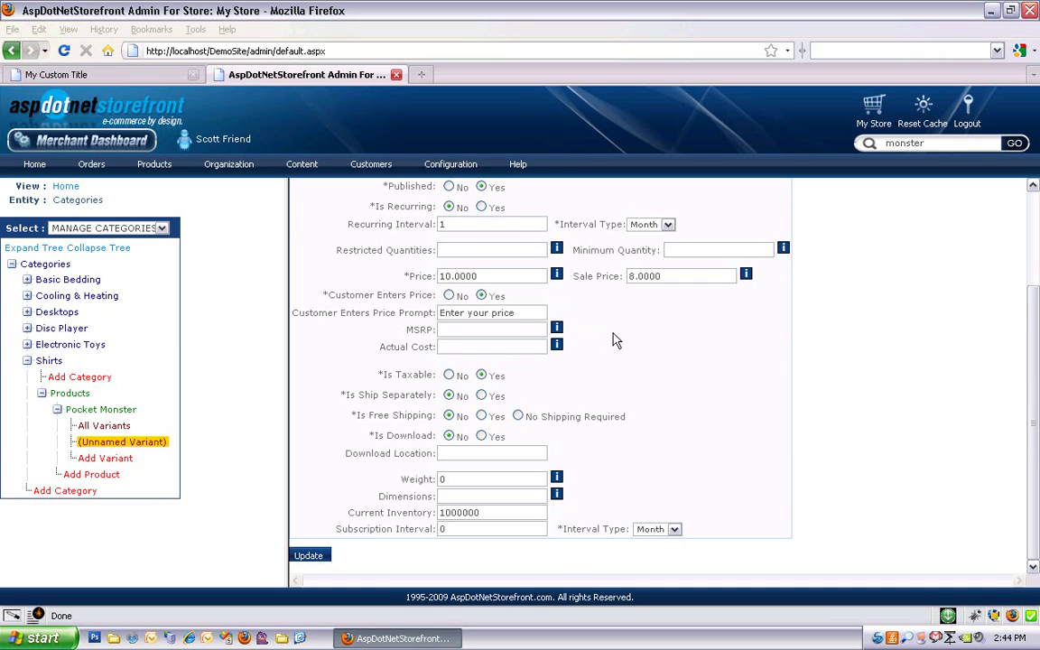
left_click(310, 556)
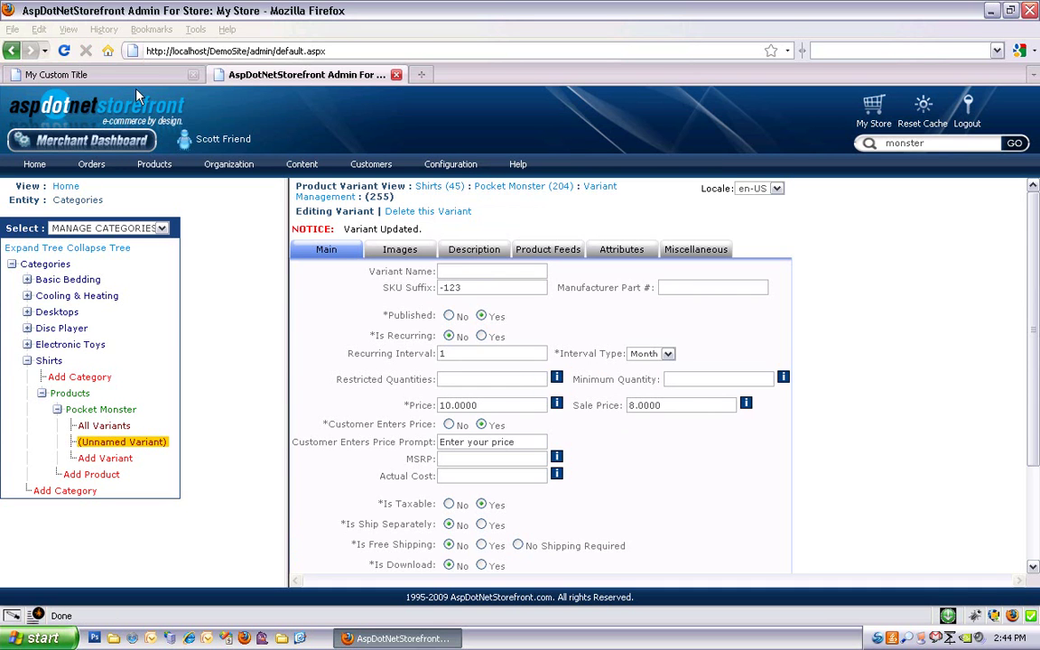
Reload the Pocket Monster storefront page and enter 5.00 as the customer's price.
left_click(83, 75)
left_click(65, 53)
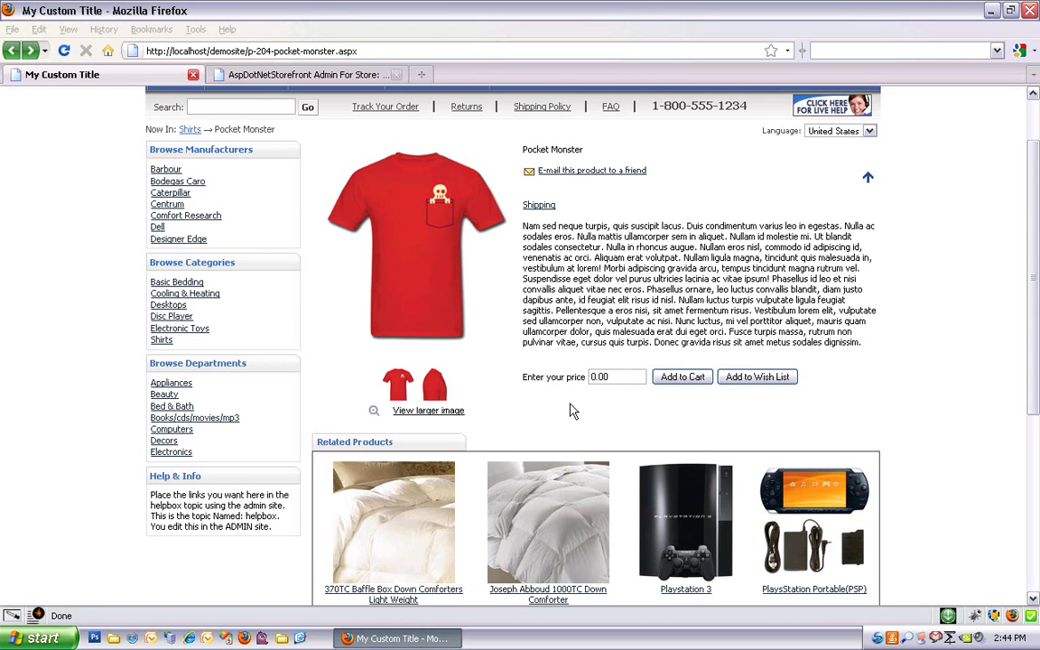
left_click_drag(619, 377, 591, 382)
left_click(596, 376)
left_click_drag(596, 377, 622, 380)
type("5.00")
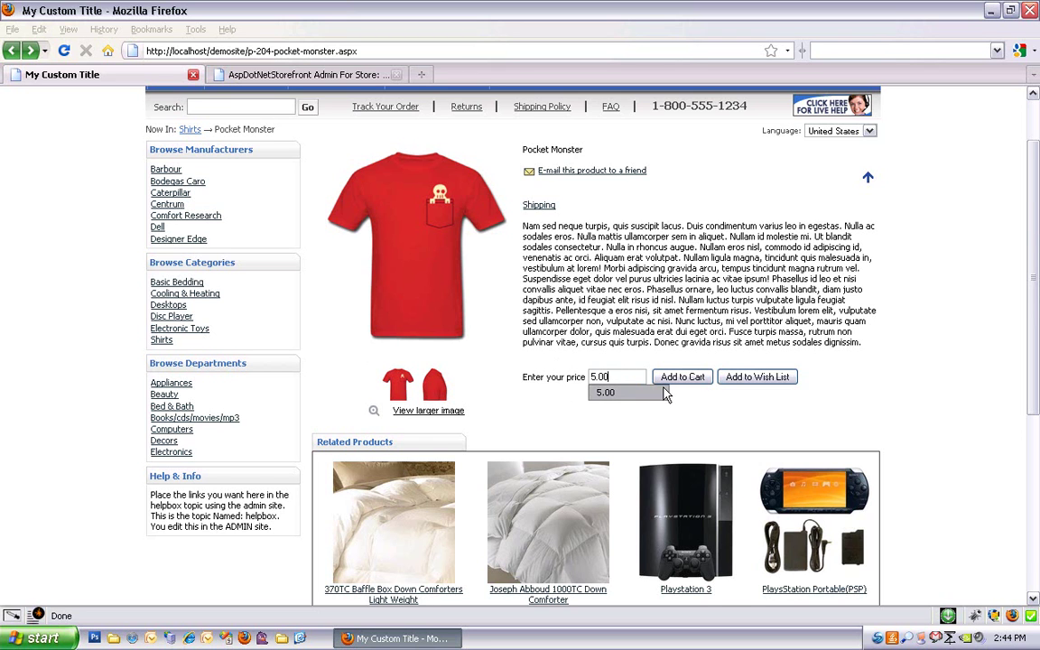
Return to the store admin, turn off customer-entered pricing for the variant and clear its price prompt.
left_click(647, 368)
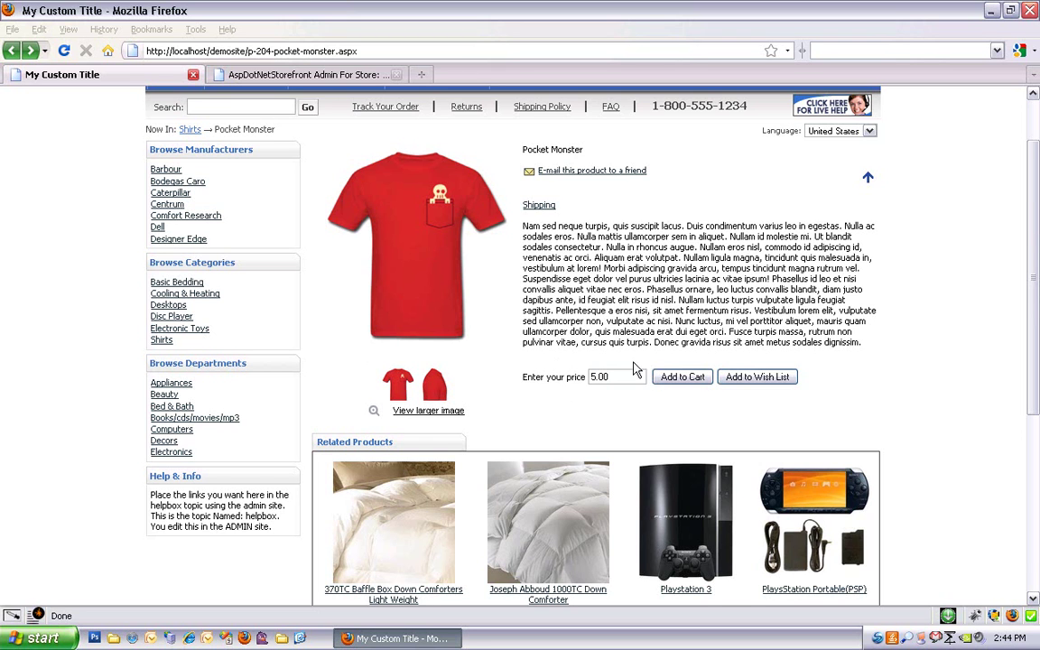
left_click(350, 78)
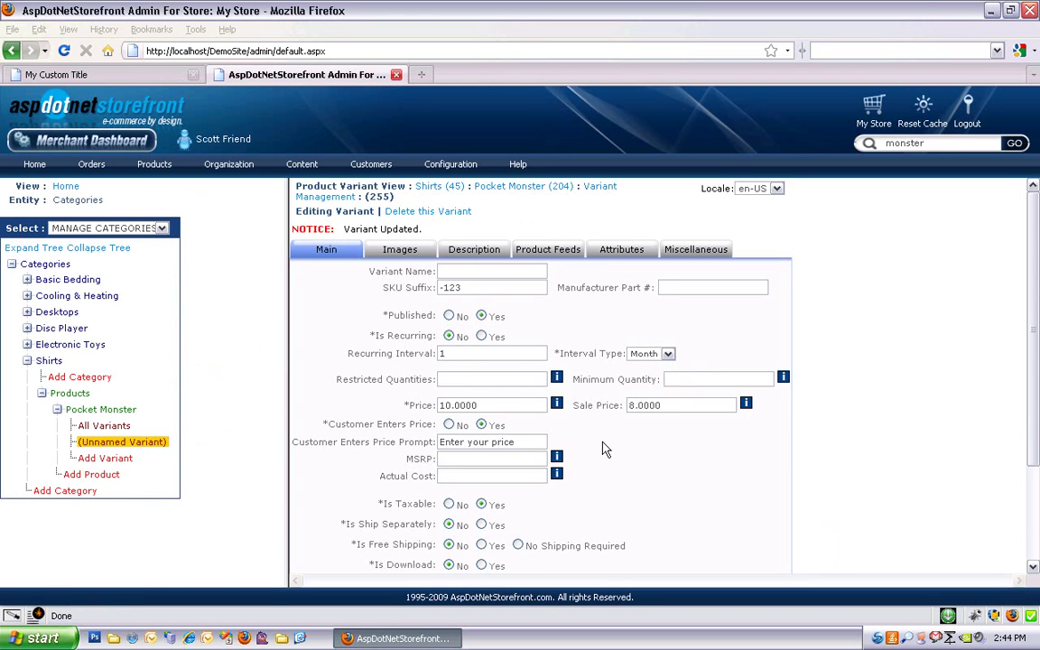
scroll(605, 456, "down", 3)
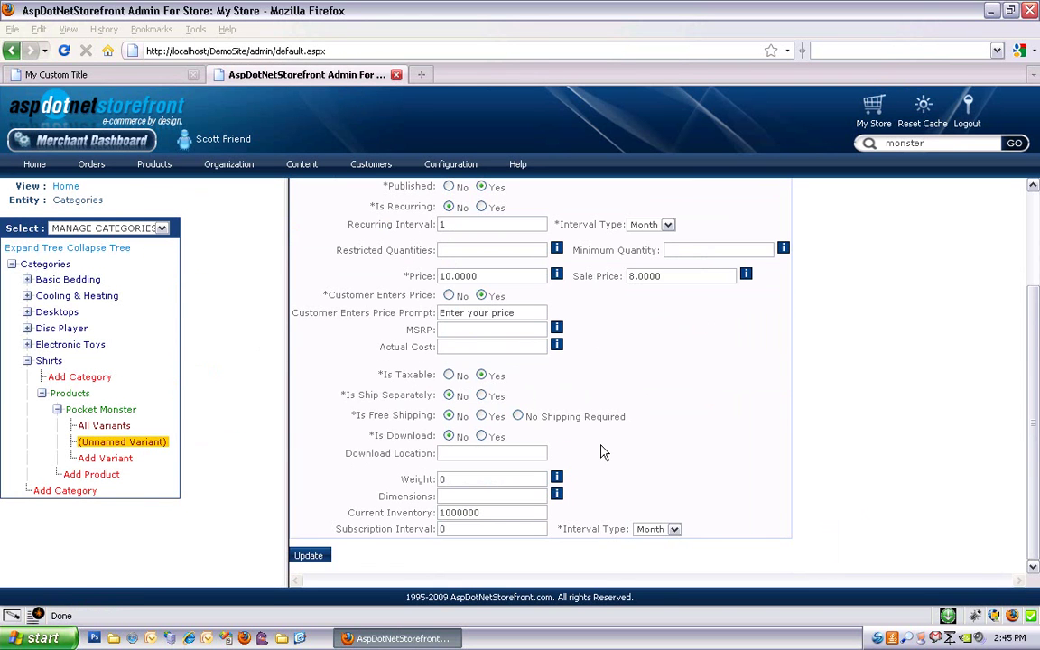
left_click(449, 298)
left_click_drag(519, 314, 432, 313)
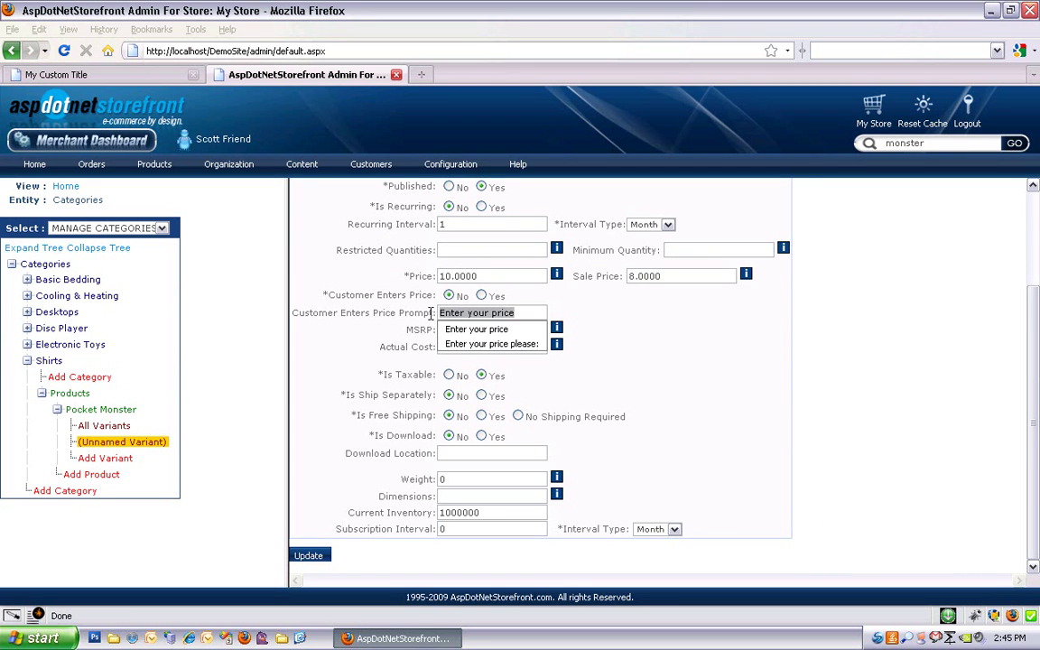
key("BackSpace")
left_click(535, 330)
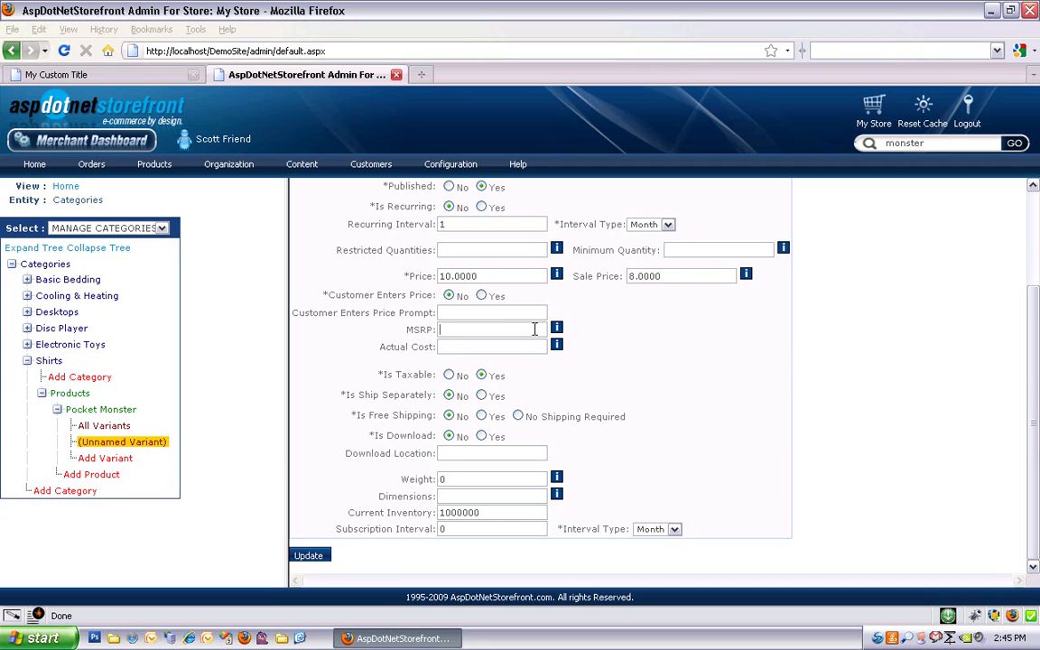
key("Tab")
type("5.00")
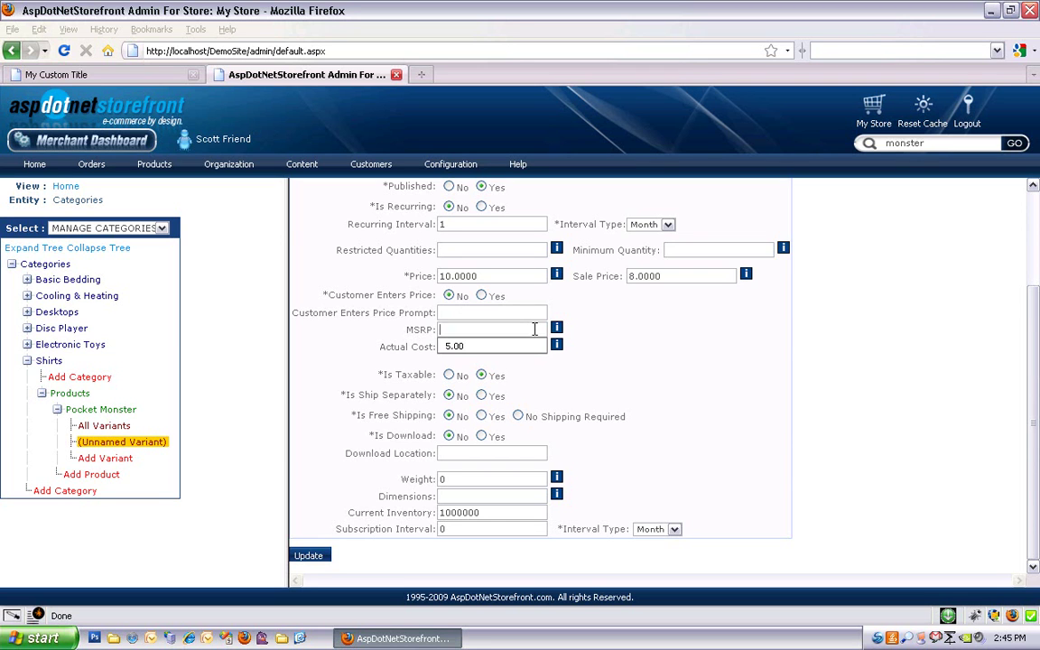
key("BackSpace")
key("BackSpace")
key("BackSpace")
key("BackSpace")
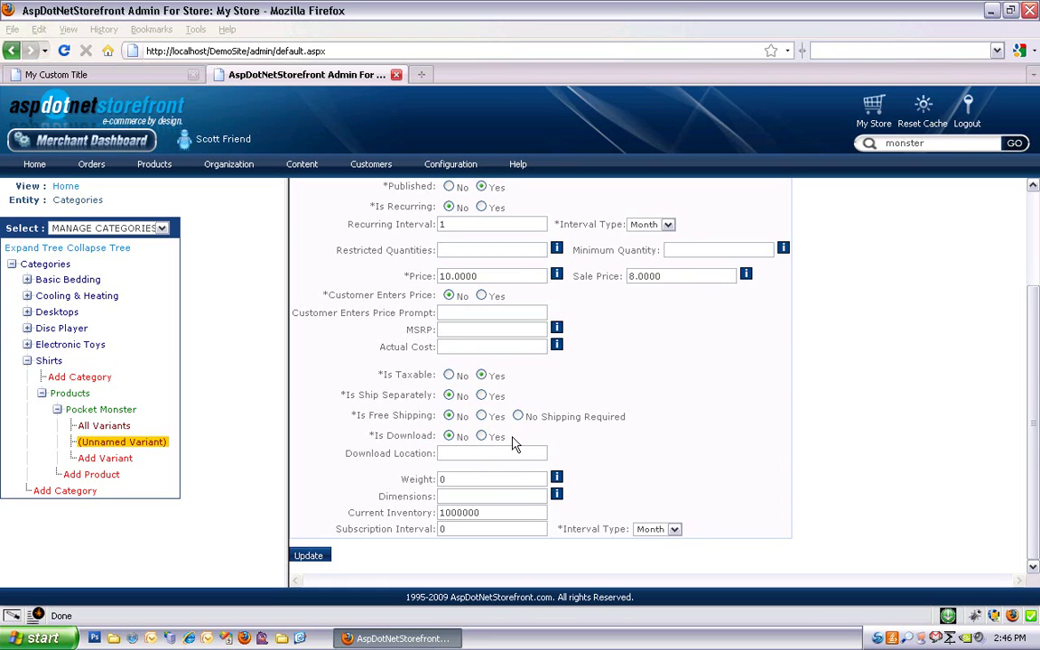
Examine the variant's download location, weight, dimensions, current inventory and subscription interval settings, including the available subscription interval types.
left_click(450, 454)
left_click(465, 480)
double_click(462, 480)
left_click(450, 496)
left_click(450, 480)
left_click_drag(451, 480, 441, 480)
left_click(450, 479)
left_click(445, 495)
left_click(480, 511)
left_click_drag(481, 512, 441, 514)
left_click(480, 512)
left_click_drag(493, 513, 440, 515)
left_click(498, 513)
left_click(471, 530)
left_click(675, 530)
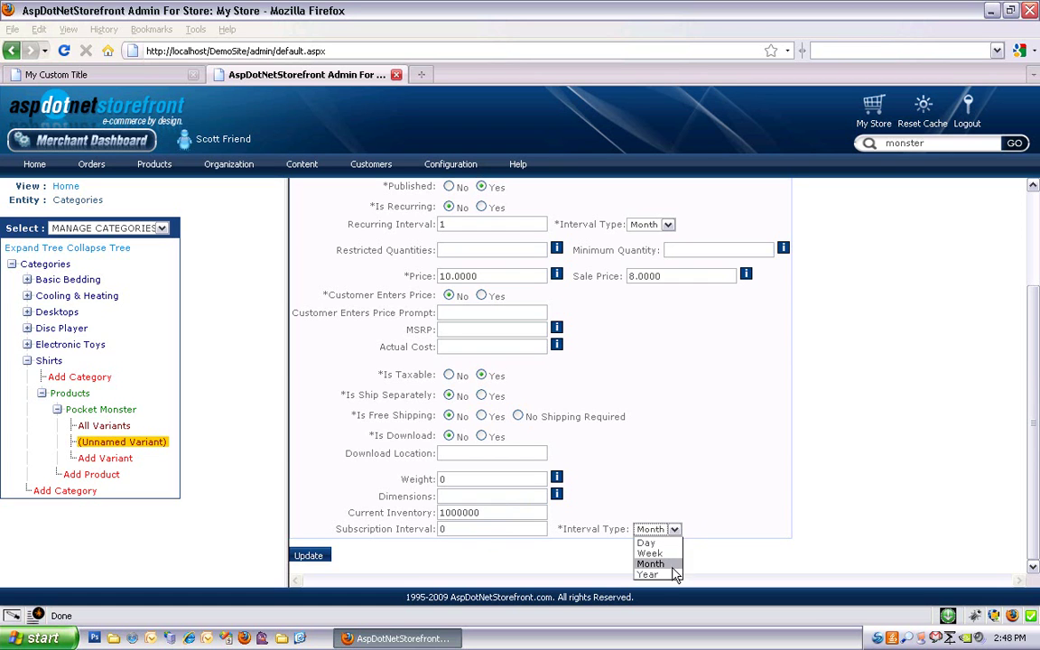
left_click(674, 531)
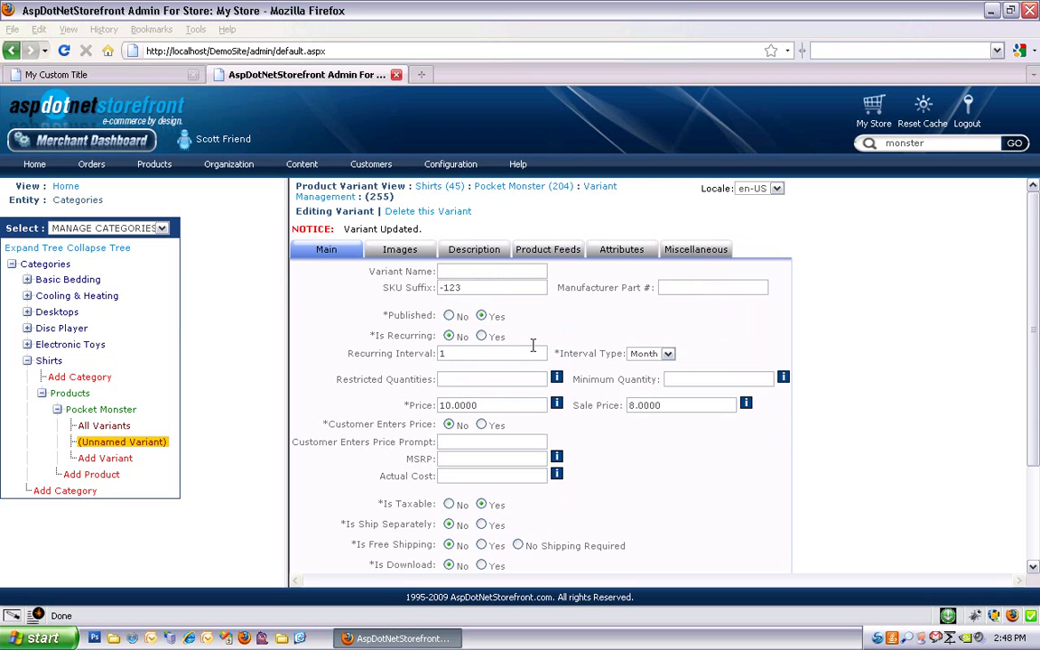
Review the variant's image upload settings, description editor and product feed description.
left_click(416, 255)
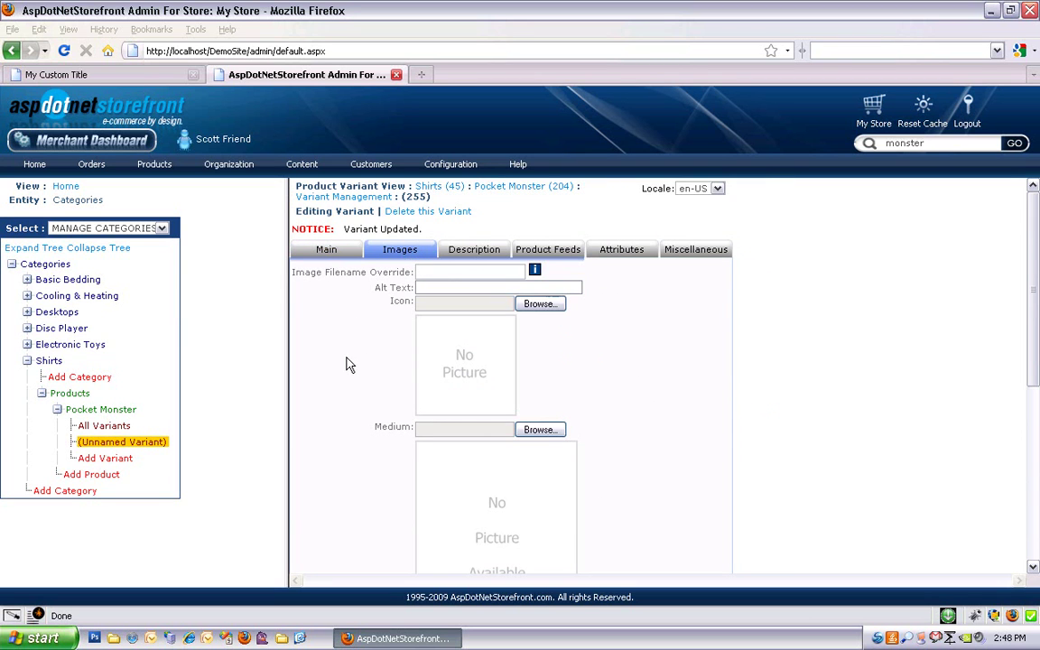
scroll(354, 388, "down", 5)
scroll(354, 388, "up", 5)
scroll(352, 384, "down", 5)
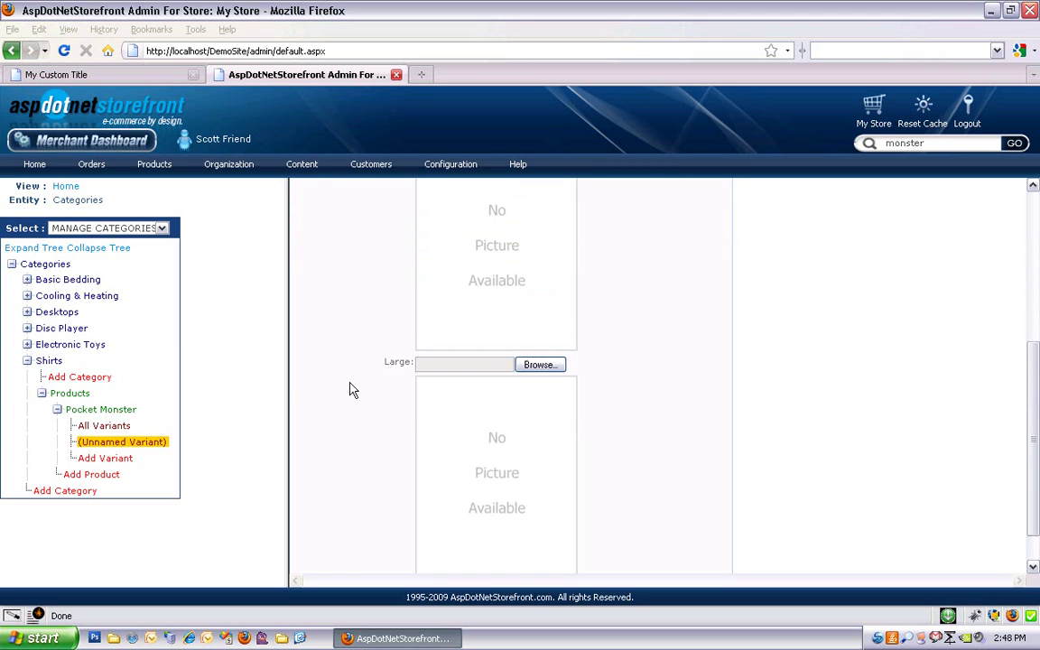
scroll(353, 390, "down", 1)
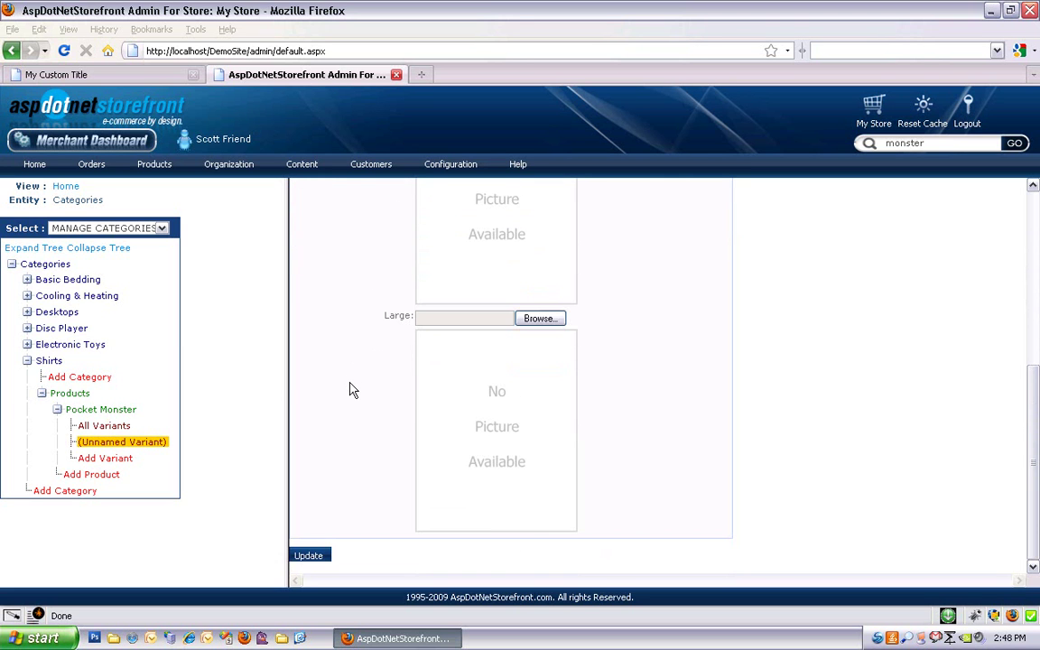
scroll(353, 390, "up", 6)
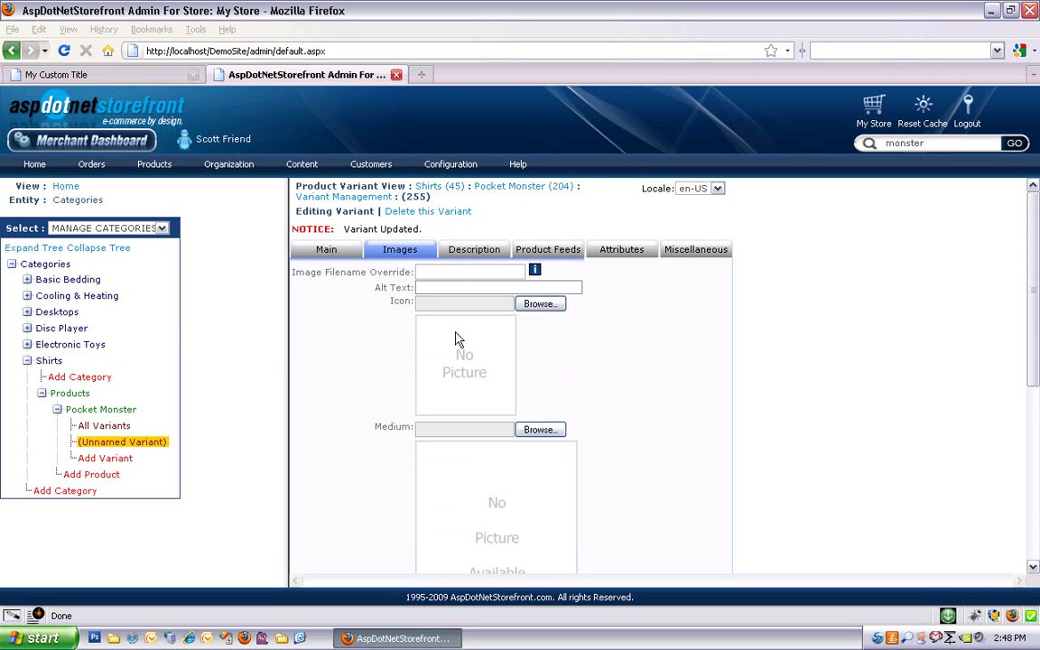
left_click(476, 250)
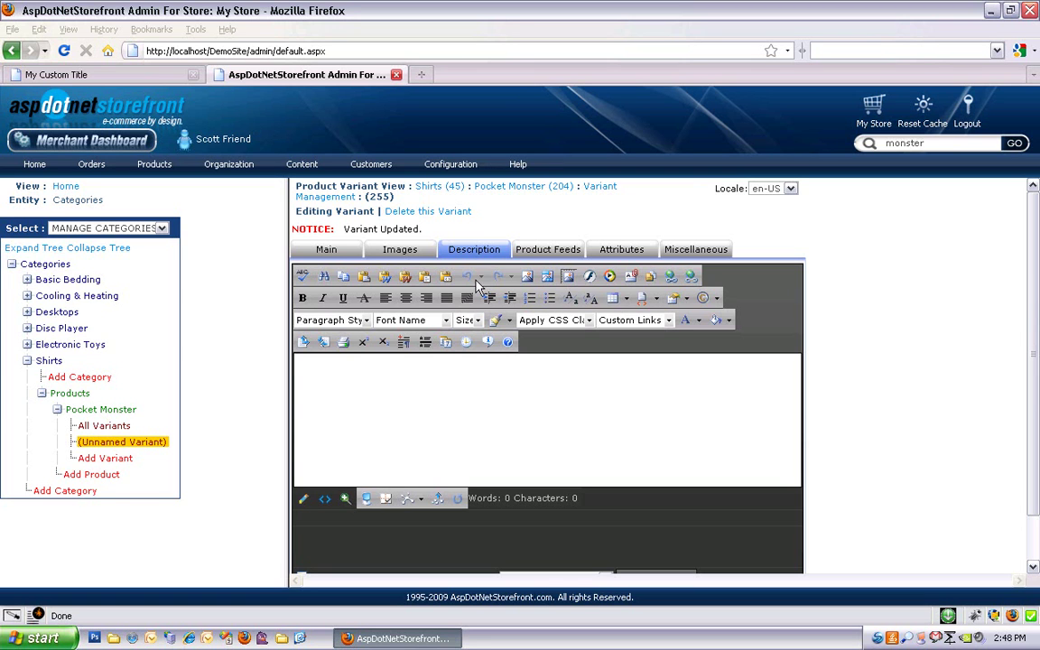
left_click(560, 252)
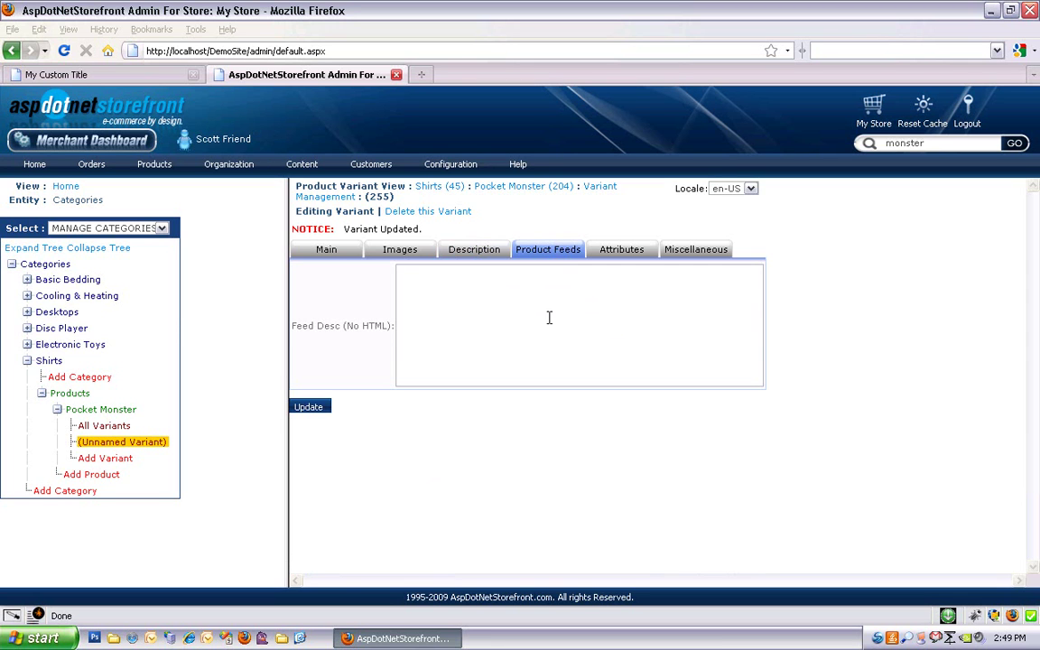
In the variant's attributes, set the colors to "Blue, Green, Brown".
left_click(623, 250)
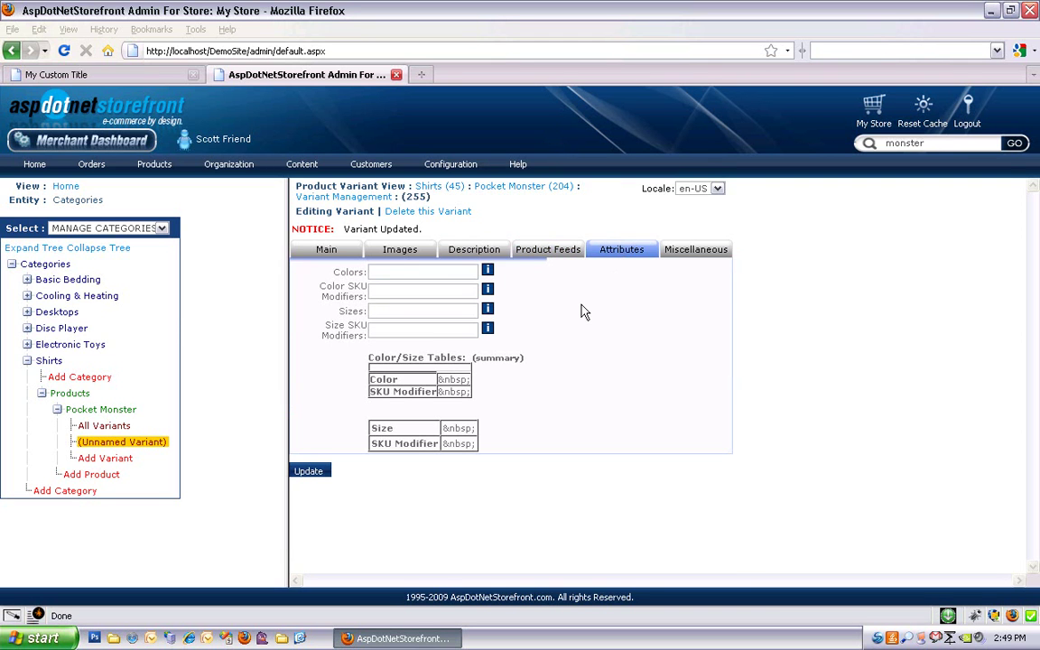
double_click(425, 272)
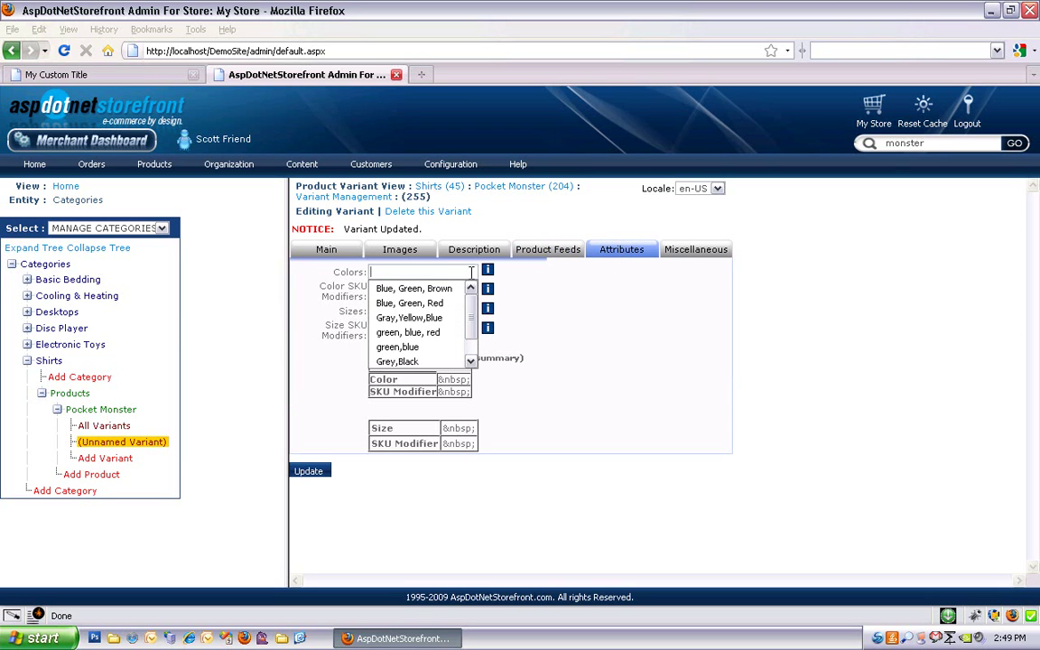
left_click(449, 289)
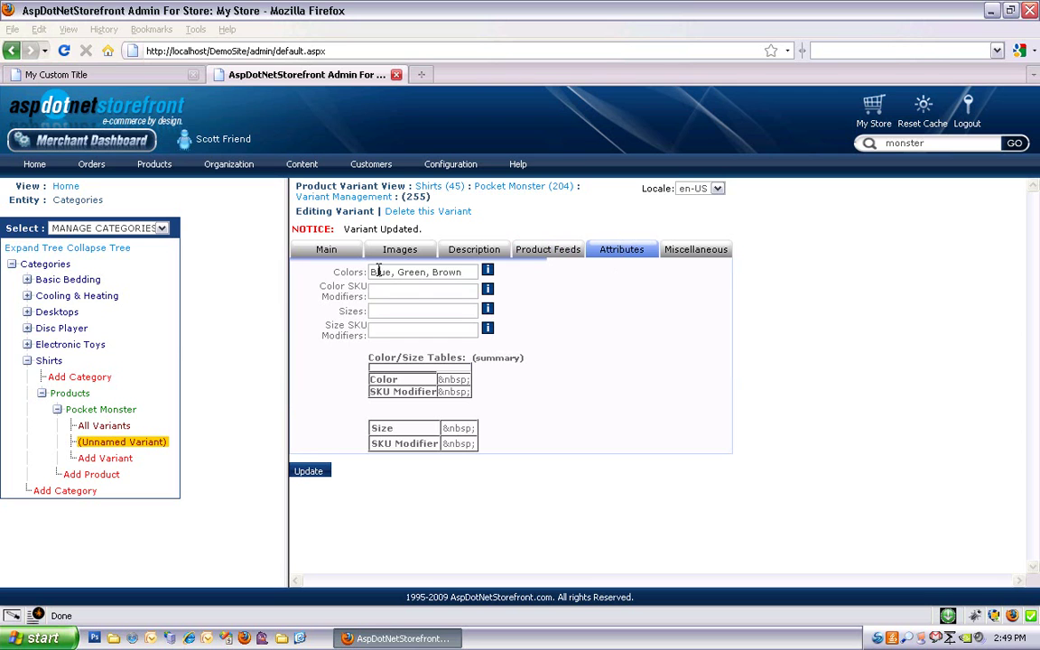
double_click(379, 272)
left_click(442, 272)
left_click(442, 272)
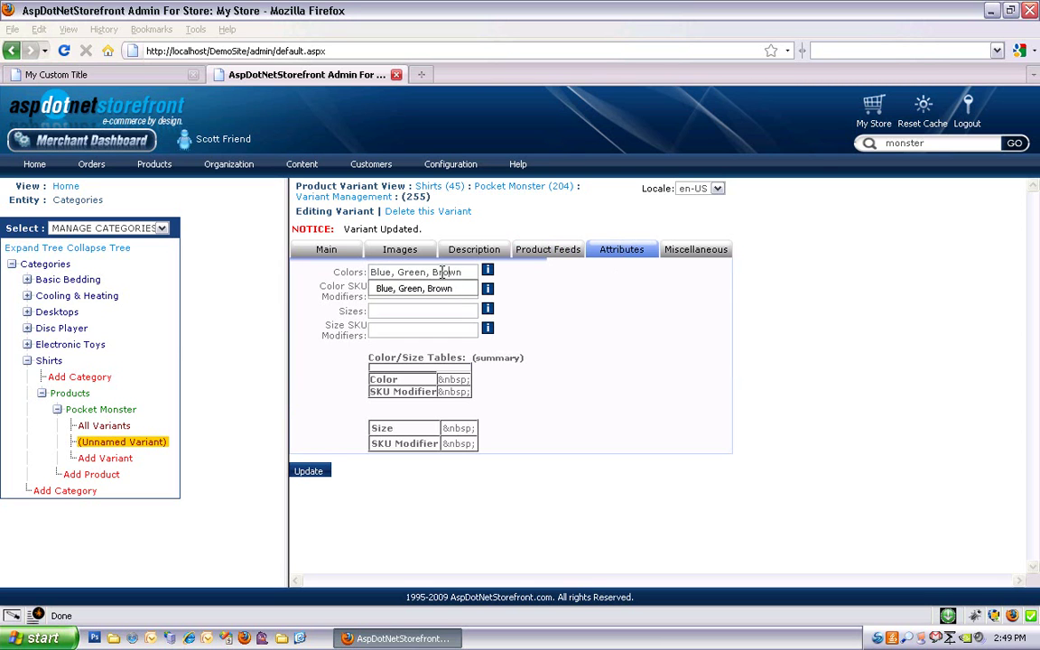
Set the variant's color SKU modifiers to "-b, -g, -br".
left_click(417, 291)
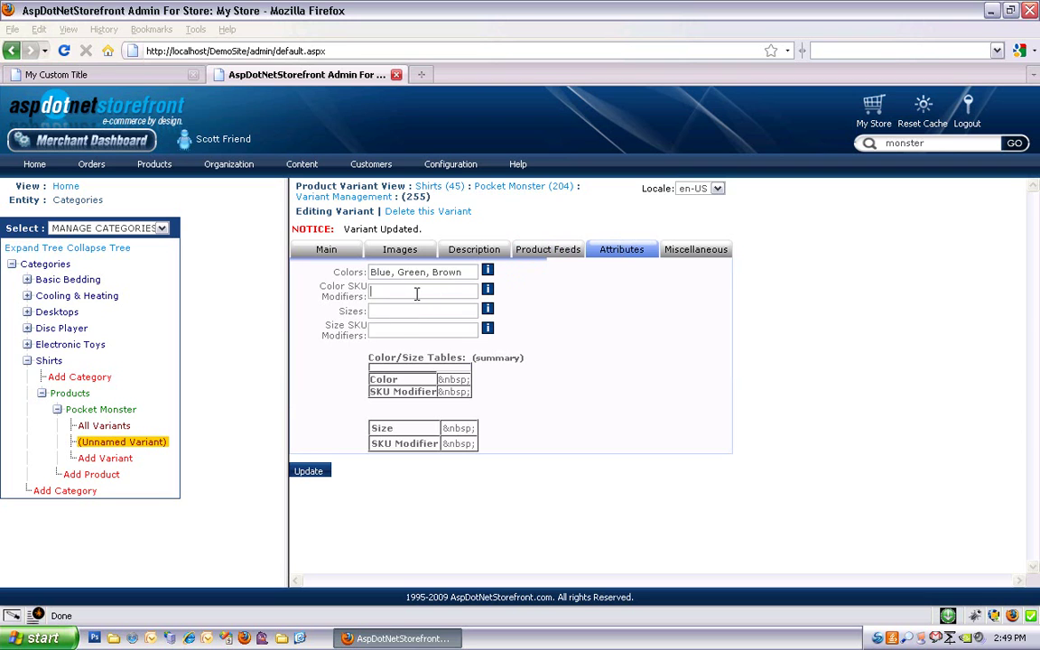
left_click(417, 292)
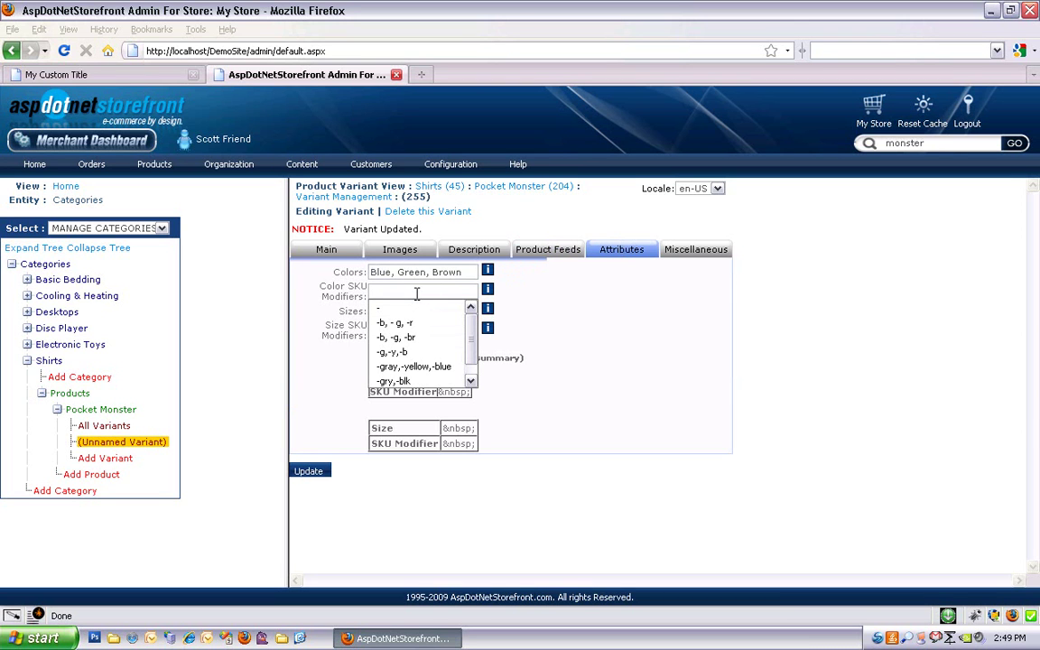
type("-b")
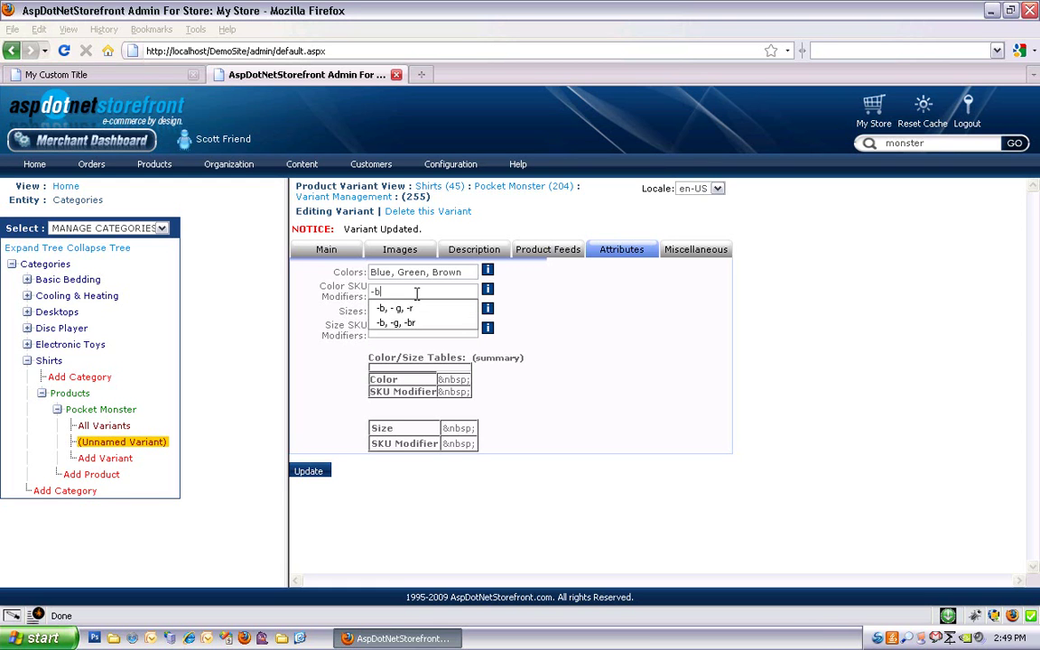
key("Down")
key("Down")
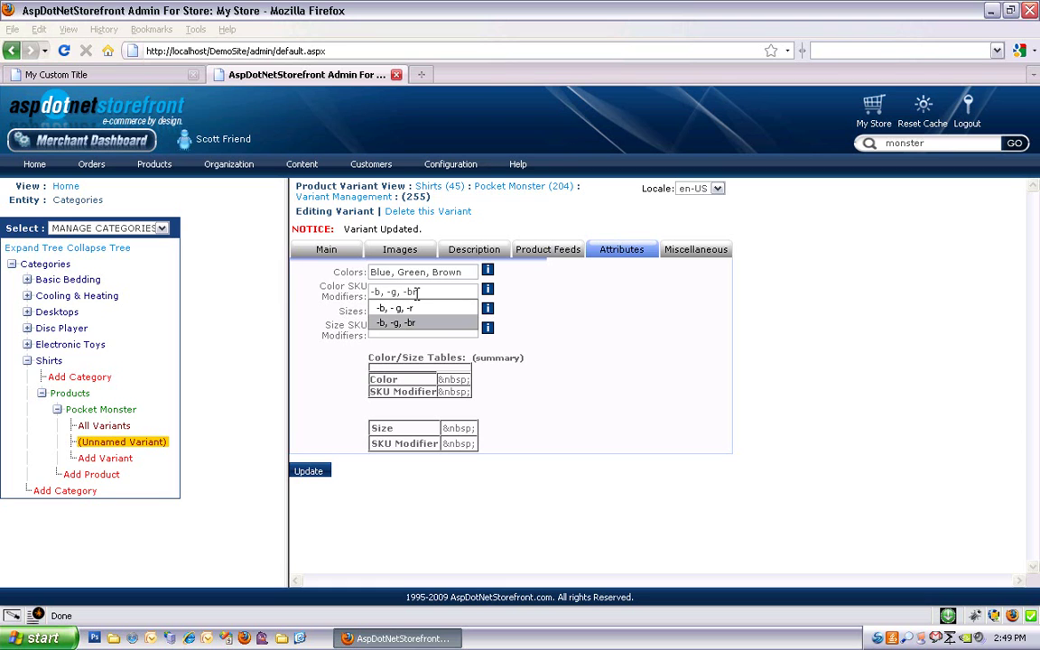
key("Return")
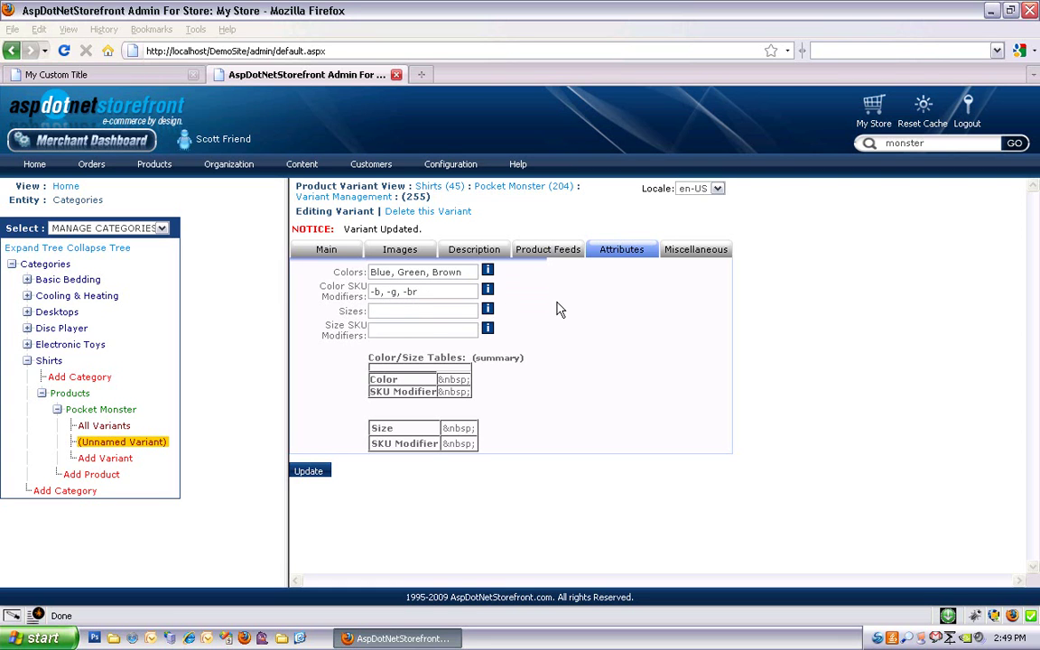
Set the variant's sizes to "Small, Medium, Large".
left_click(420, 310)
type("Sm")
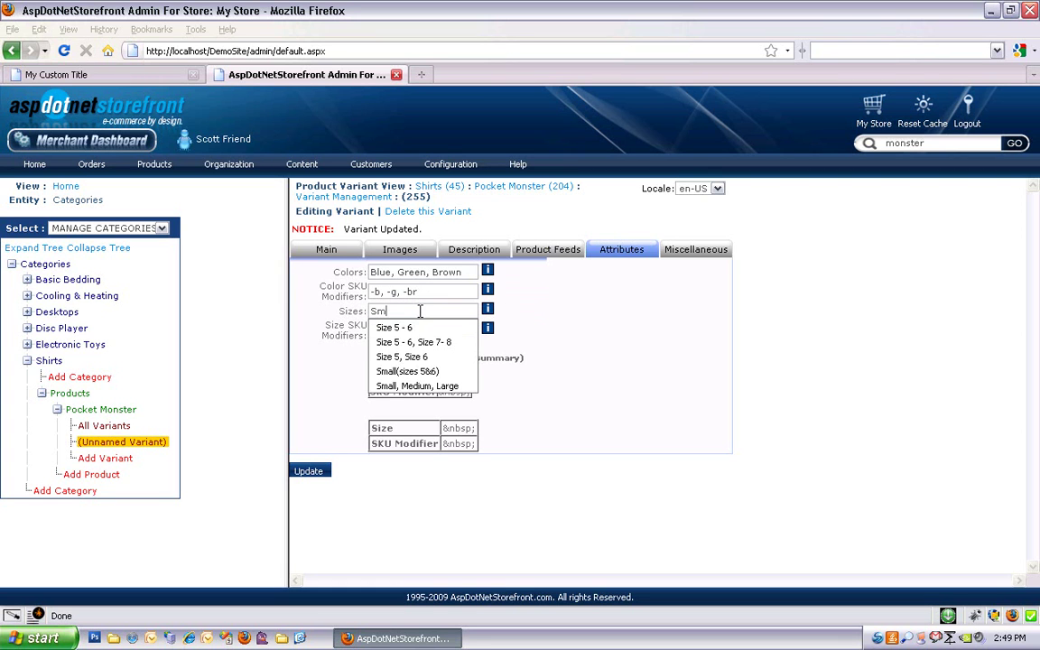
type("all")
key("Down")
key("Down")
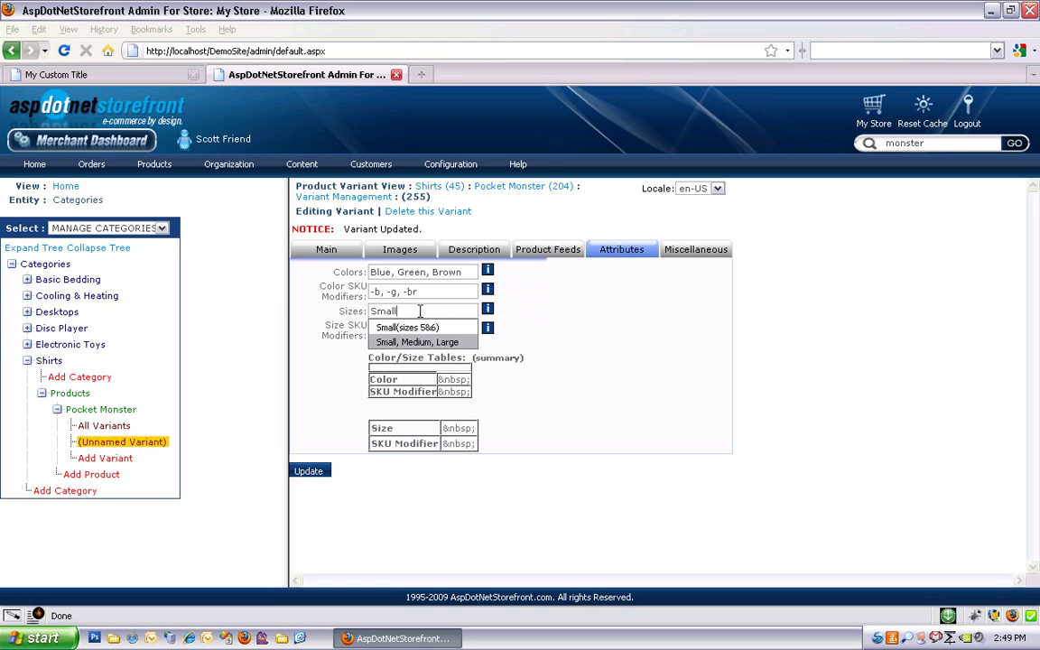
key("Return")
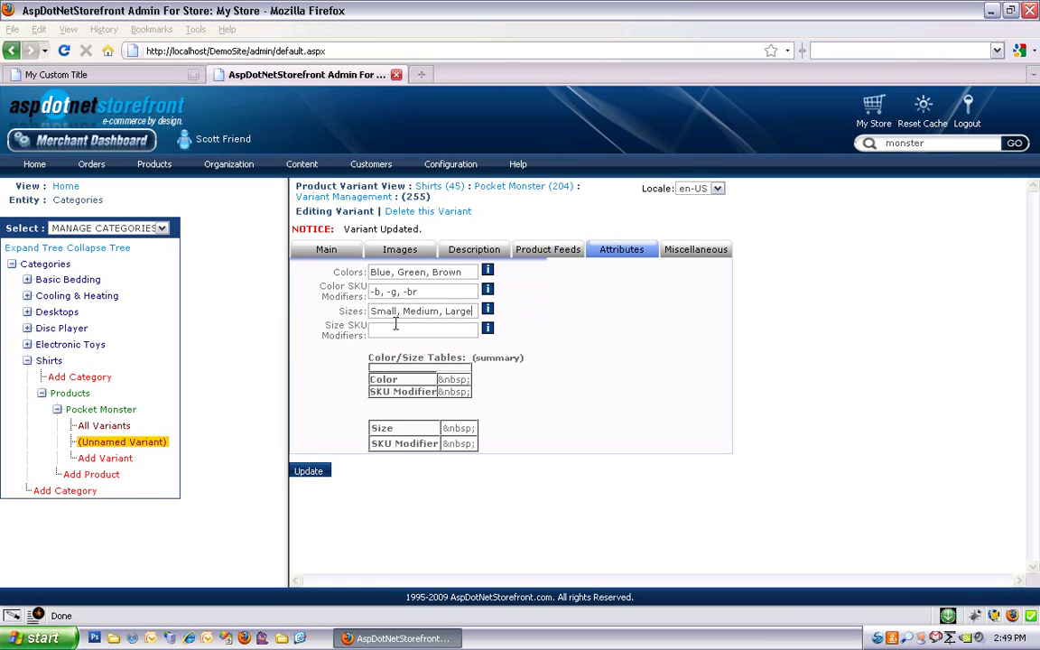
Set the size SKU modifiers to "-s, -m, -l" and save the variant.
left_click(390, 329)
type("-")
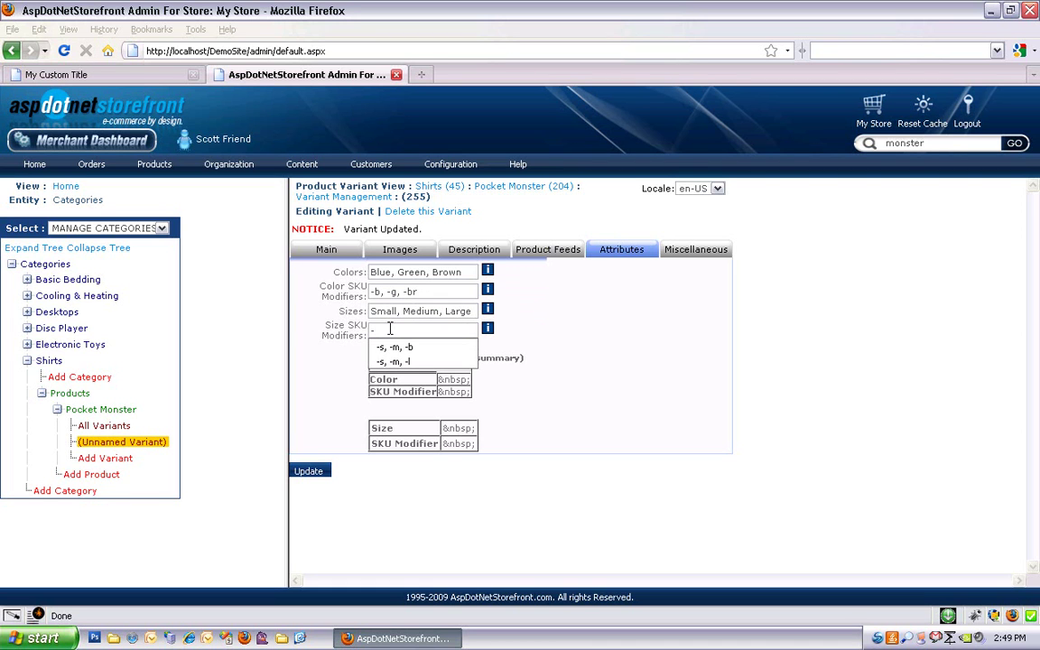
type("s")
key("Down")
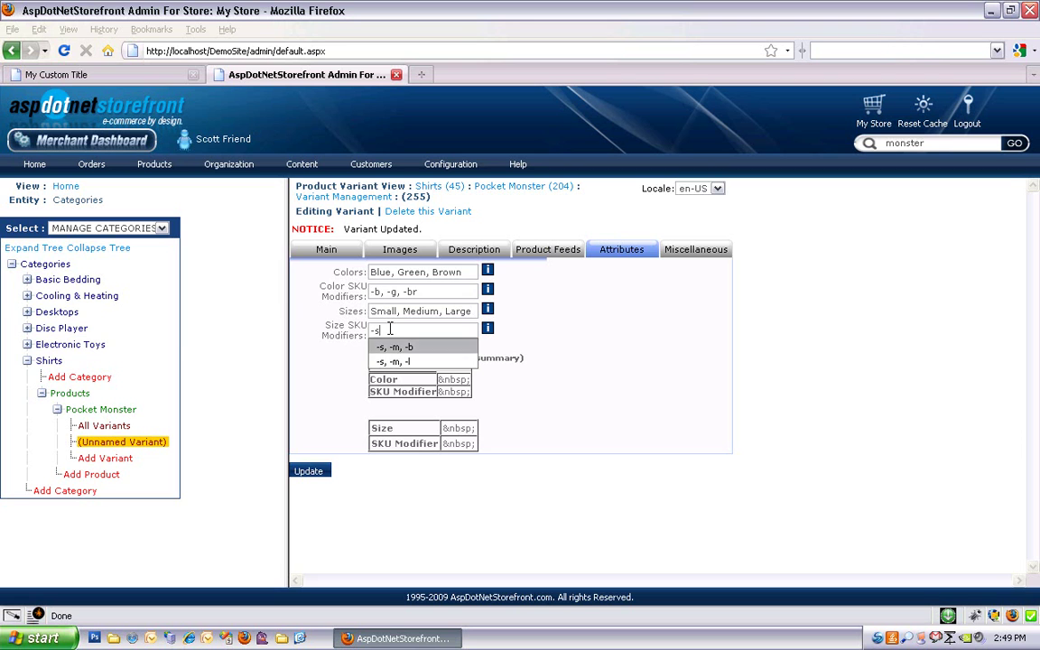
key("Down")
key("Return")
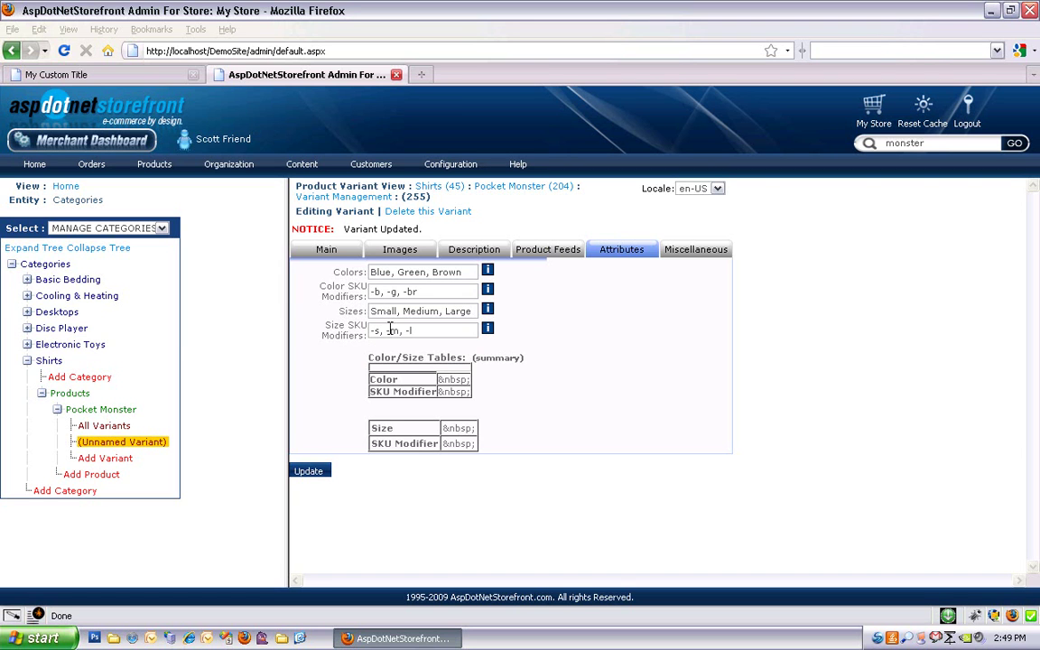
left_click(309, 470)
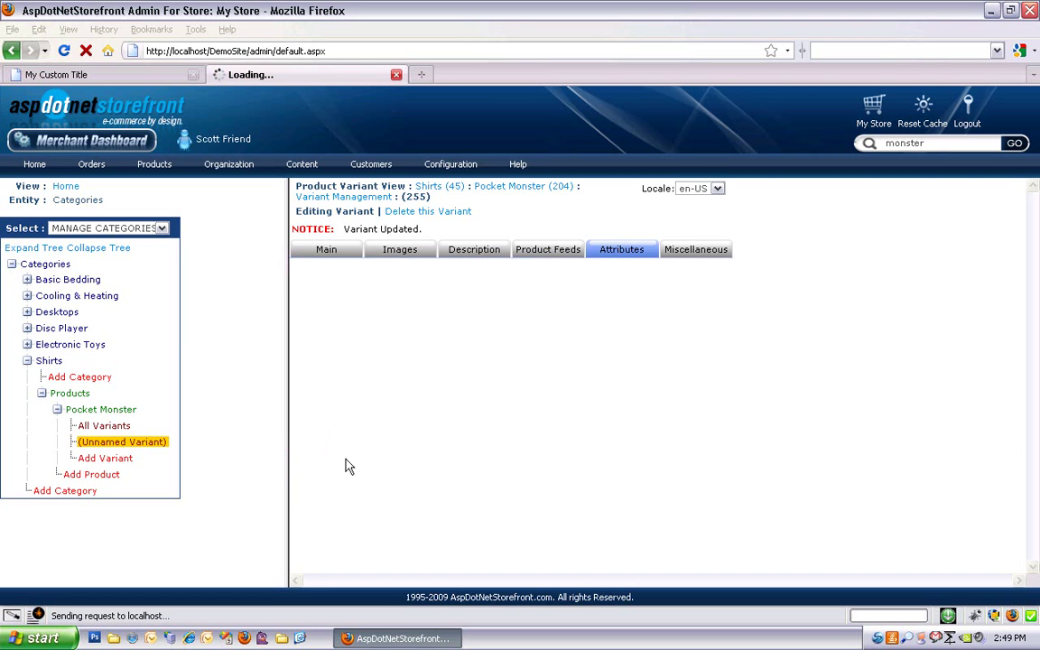
Reload the Pocket Monster storefront page and check the choices offered for size and color.
left_click(150, 77)
left_click(64, 51)
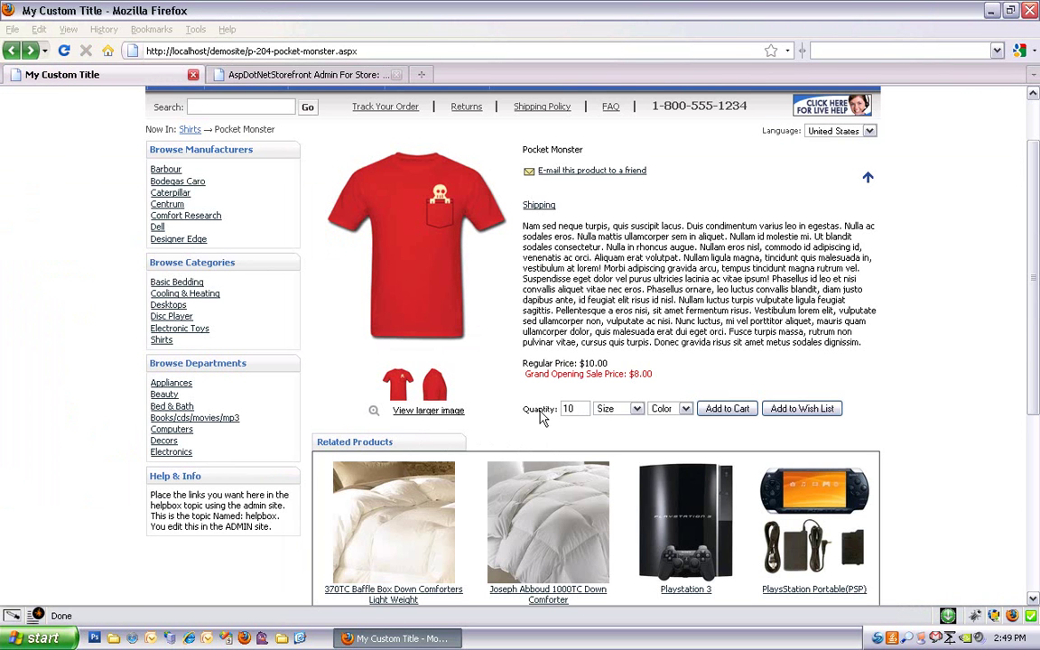
left_click(636, 409)
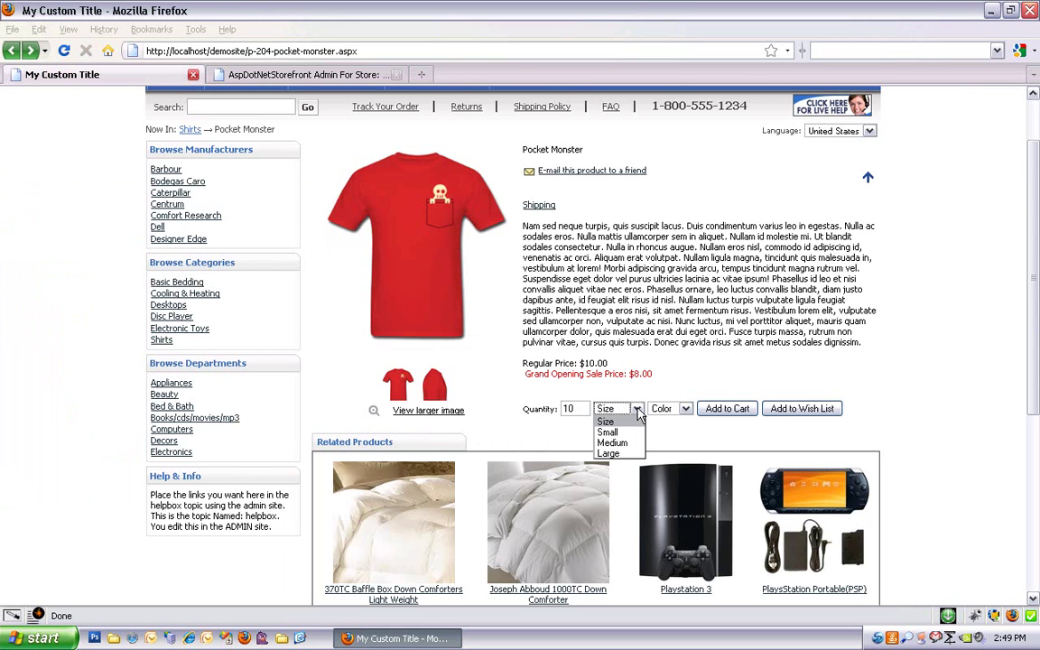
left_click(686, 411)
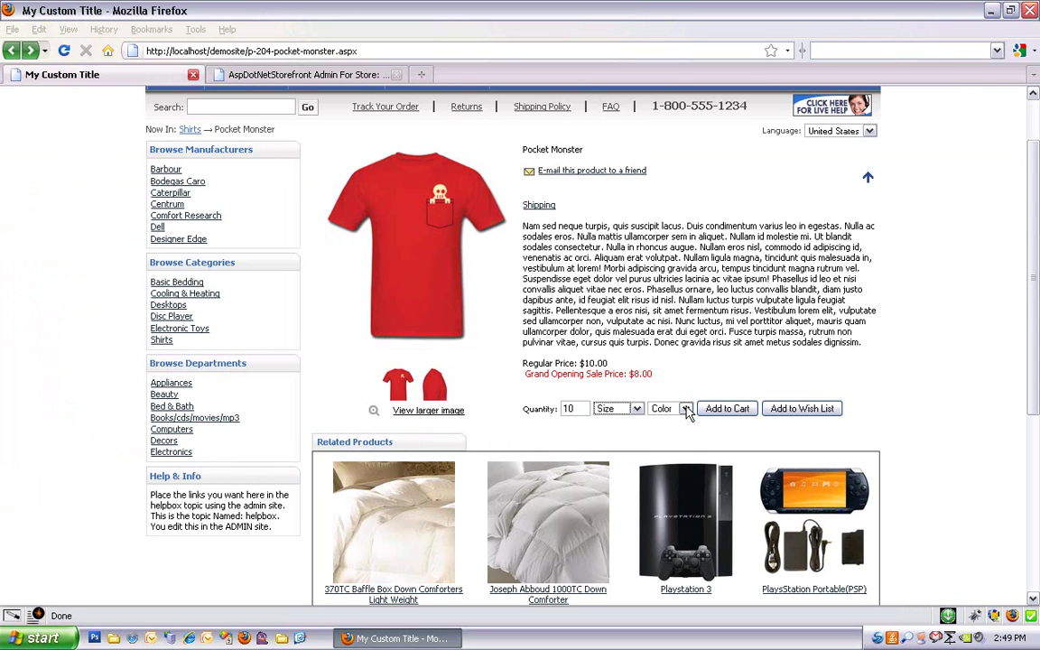
left_click(686, 410)
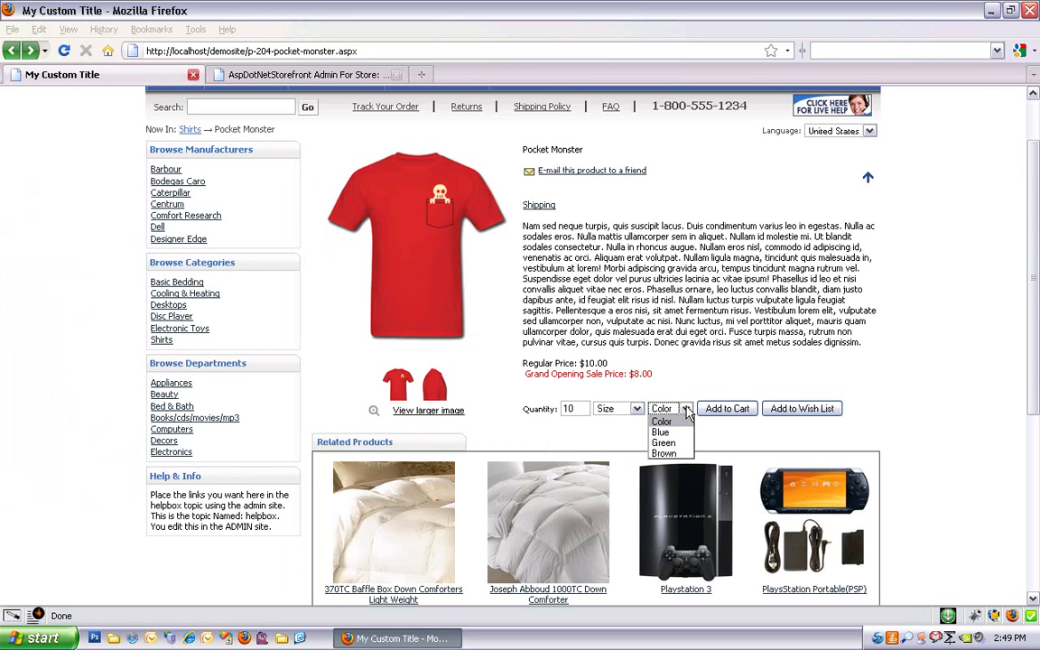
Return from the storefront to the variant's admin page and examine its miscellaneous background and skin graphics color fields, ending back on the attributes.
left_click(637, 409)
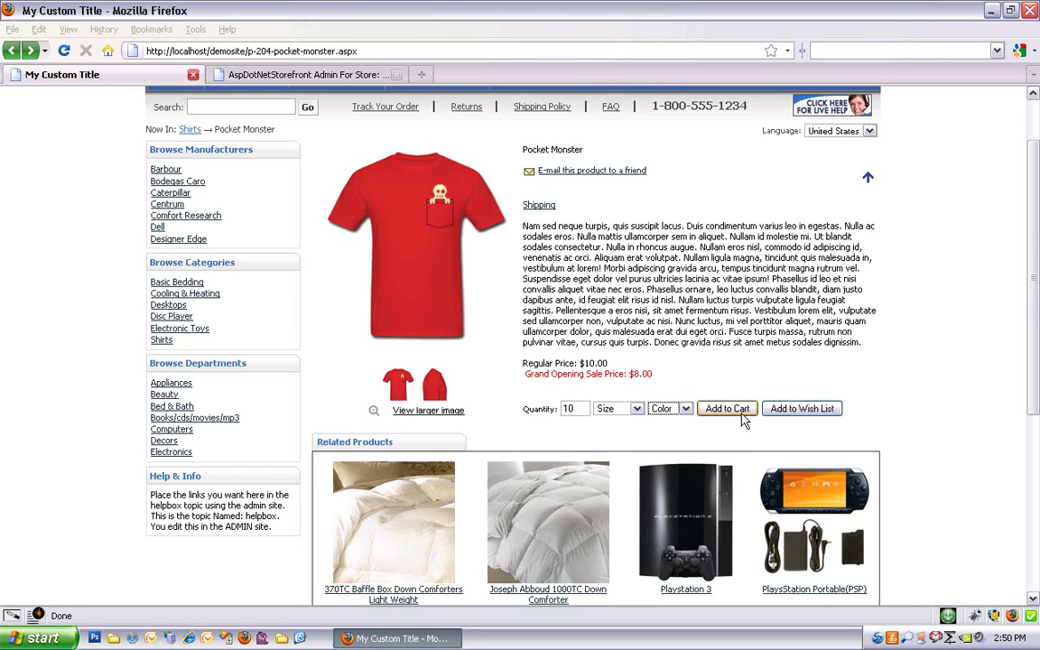
left_click(357, 76)
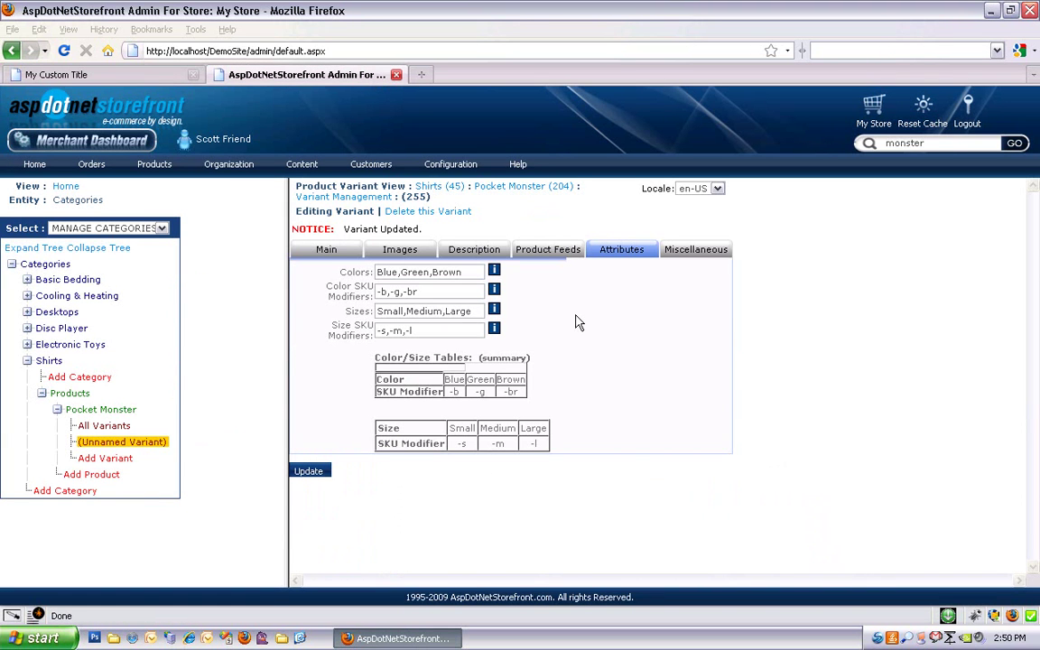
left_click(688, 250)
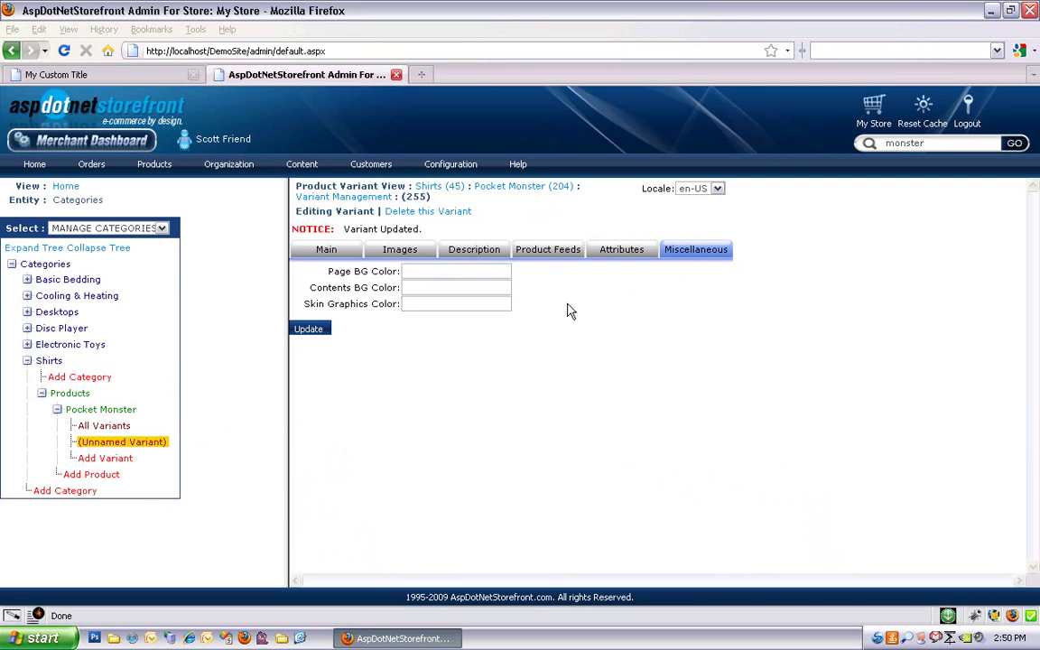
left_click_drag(431, 298, 335, 271)
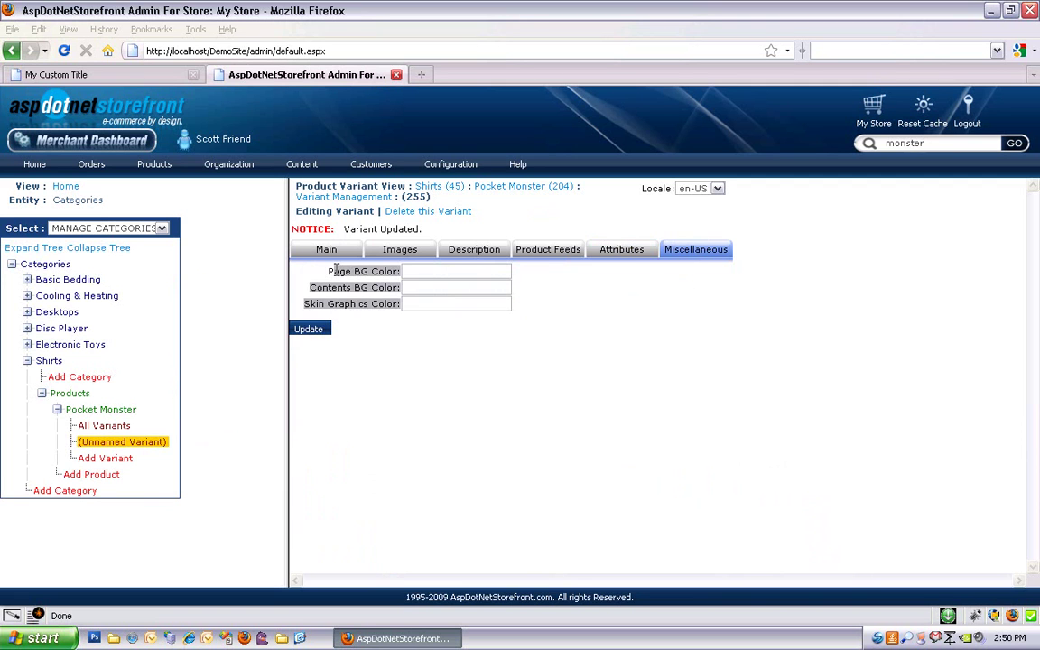
left_click(333, 273)
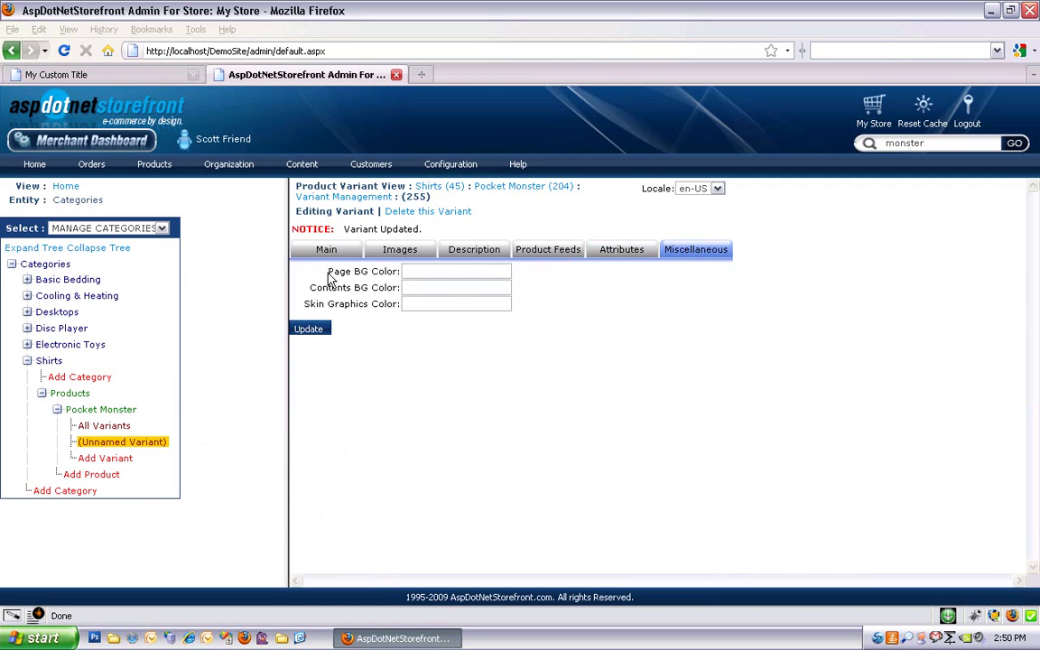
left_click_drag(331, 273, 529, 312)
left_click(621, 254)
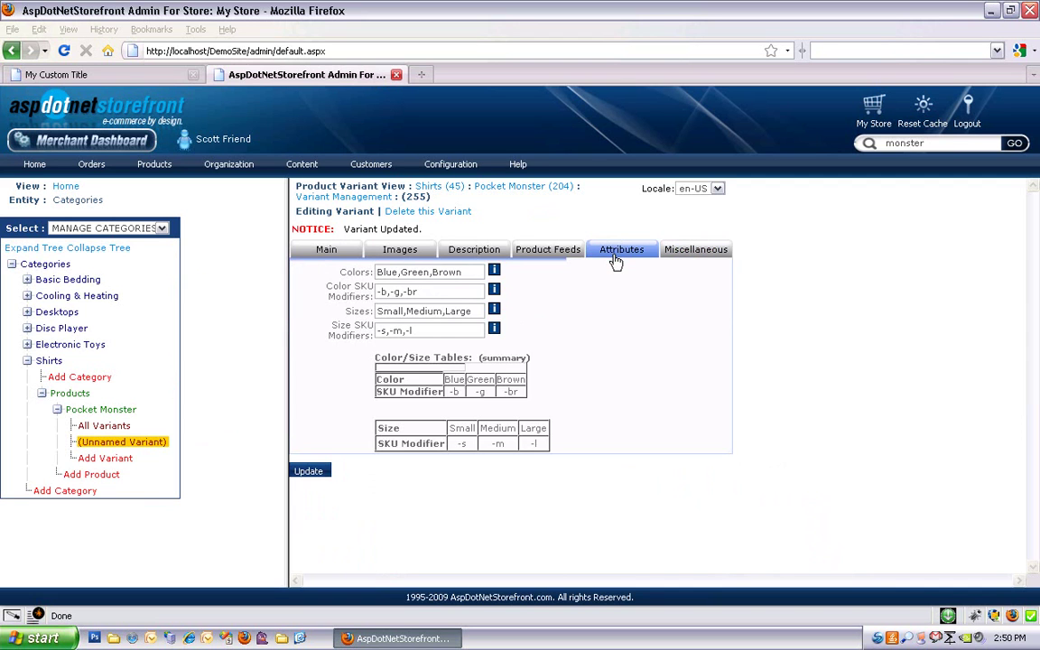